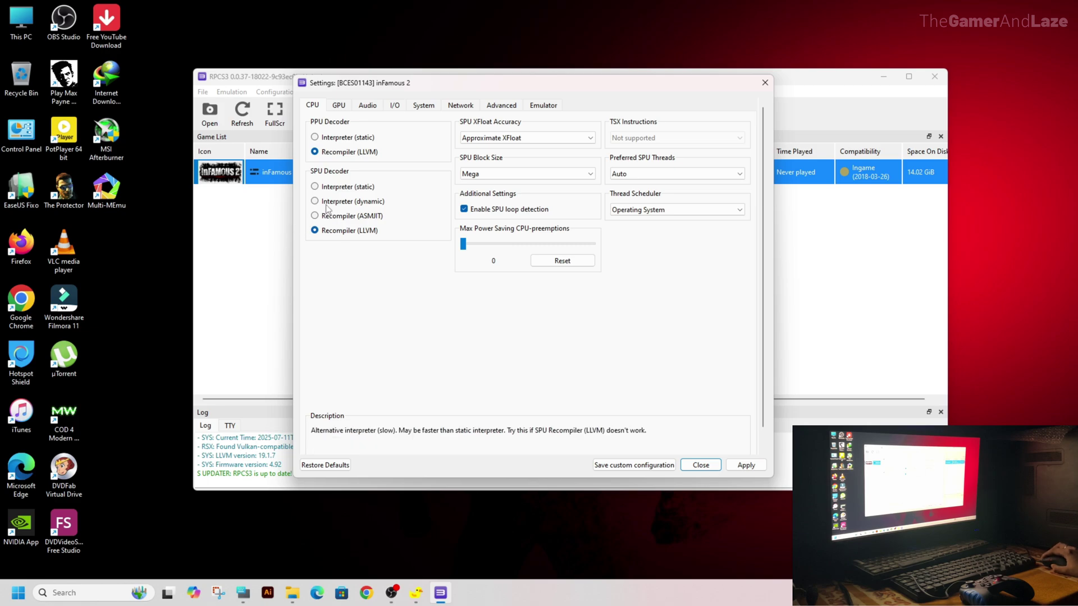
Step: Choose Recompiler (LLVM) as the PPU decoder and Approximate XFloat as the SPU XFloat accuracy for inFamous 2
{"action": "left_click", "coordinate": [316, 157]}
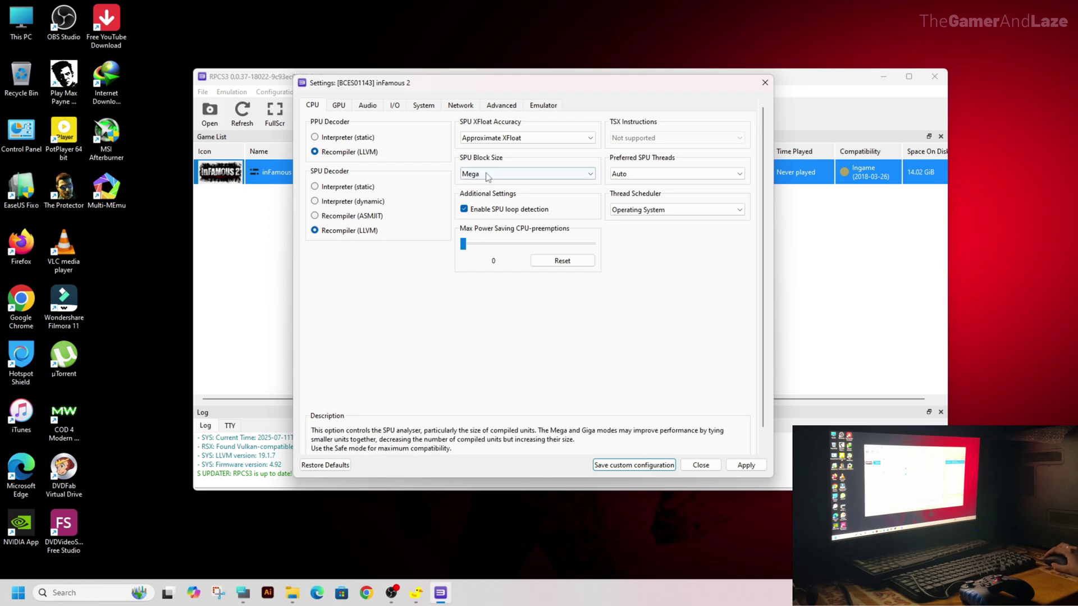
{"action": "left_click", "coordinate": [514, 141]}
{"action": "left_click", "coordinate": [516, 150]}
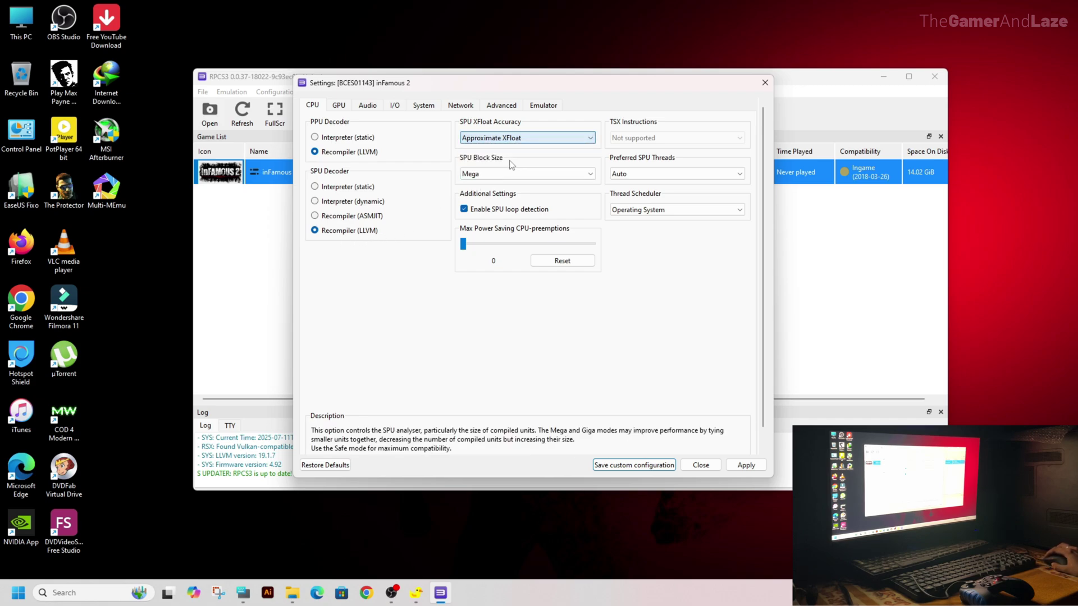
Step: Set the SPU block size to Mega, with SPU loop detection enabled and preferred SPU threads on Auto
{"action": "left_click", "coordinate": [494, 174]}
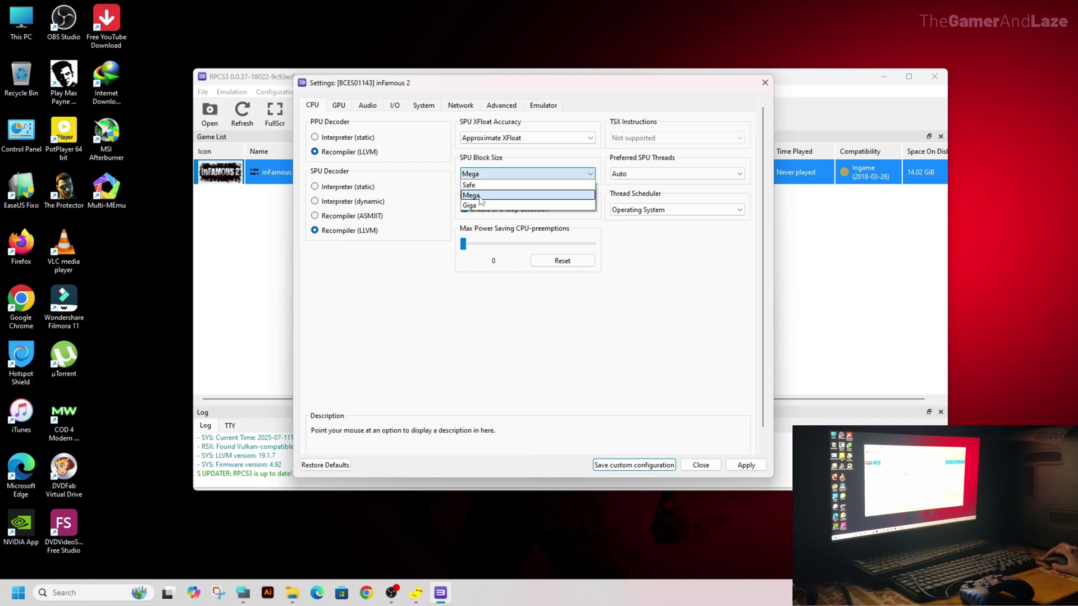
{"action": "left_click", "coordinate": [476, 199]}
{"action": "left_click", "coordinate": [464, 210]}
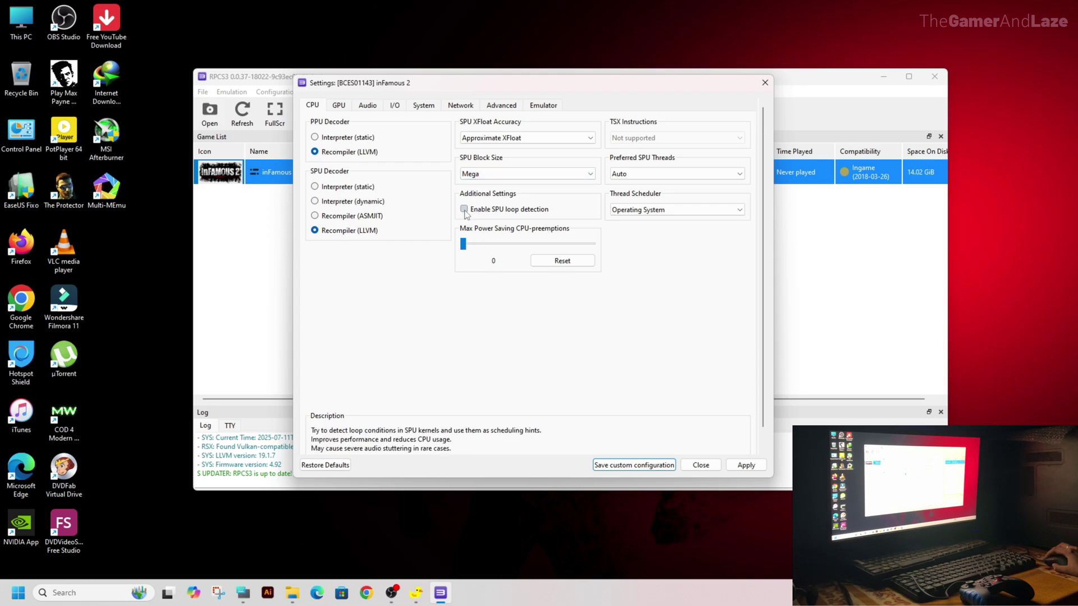
{"action": "left_click", "coordinate": [645, 175]}
{"action": "left_click", "coordinate": [647, 180]}
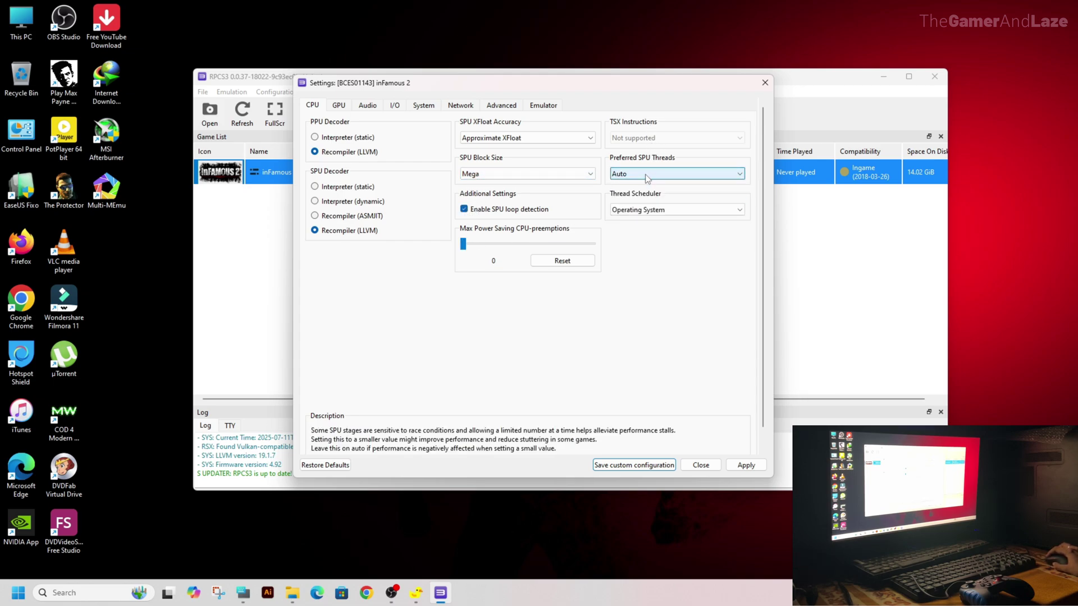
Step: In the GPU settings, choose Vulkan as the renderer and NVIDIA GeForce RTX 2060 as the graphics device
{"action": "left_click", "coordinate": [342, 106]}
{"action": "left_click", "coordinate": [349, 141]}
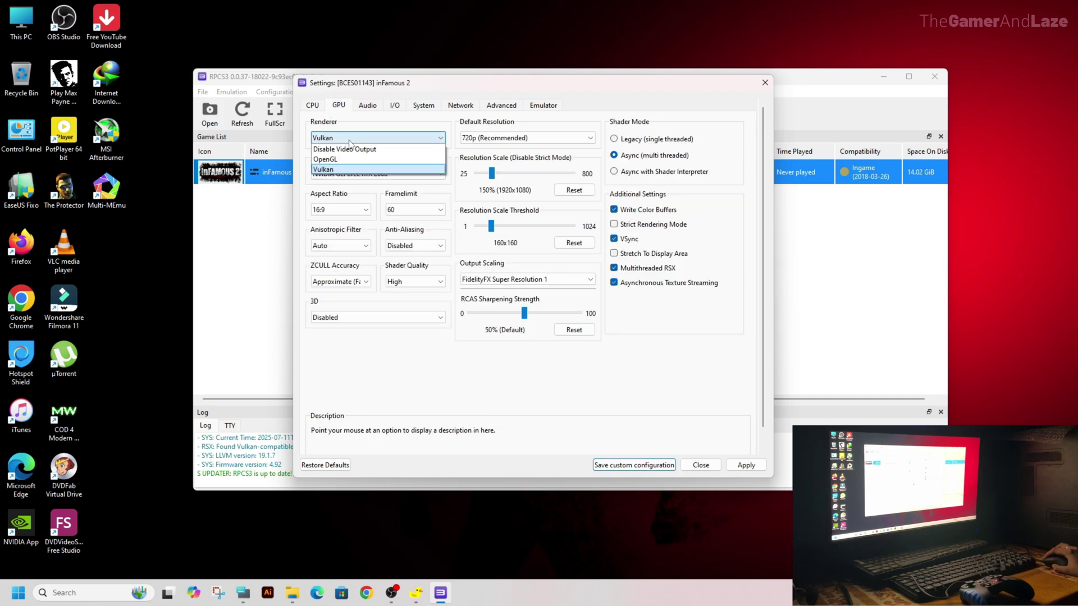
{"action": "left_click", "coordinate": [331, 172]}
{"action": "left_click", "coordinate": [362, 175]}
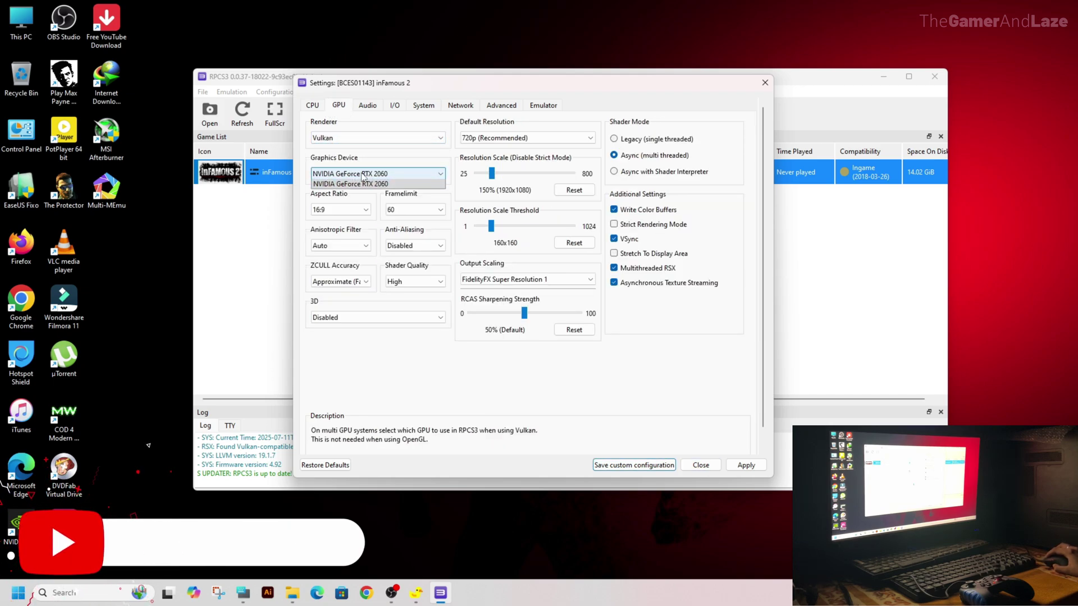
{"action": "left_click", "coordinate": [363, 184]}
Step: Set the aspect ratio to 16:9 and the frame limit to 60
{"action": "left_click", "coordinate": [340, 210]}
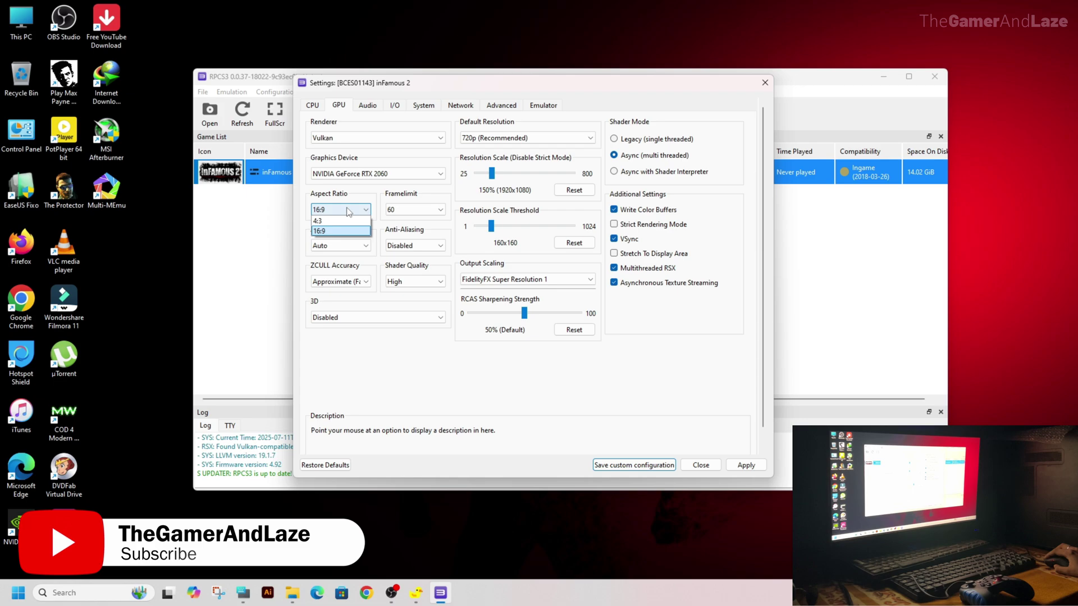
{"action": "left_click", "coordinate": [339, 236]}
{"action": "left_click", "coordinate": [406, 210]}
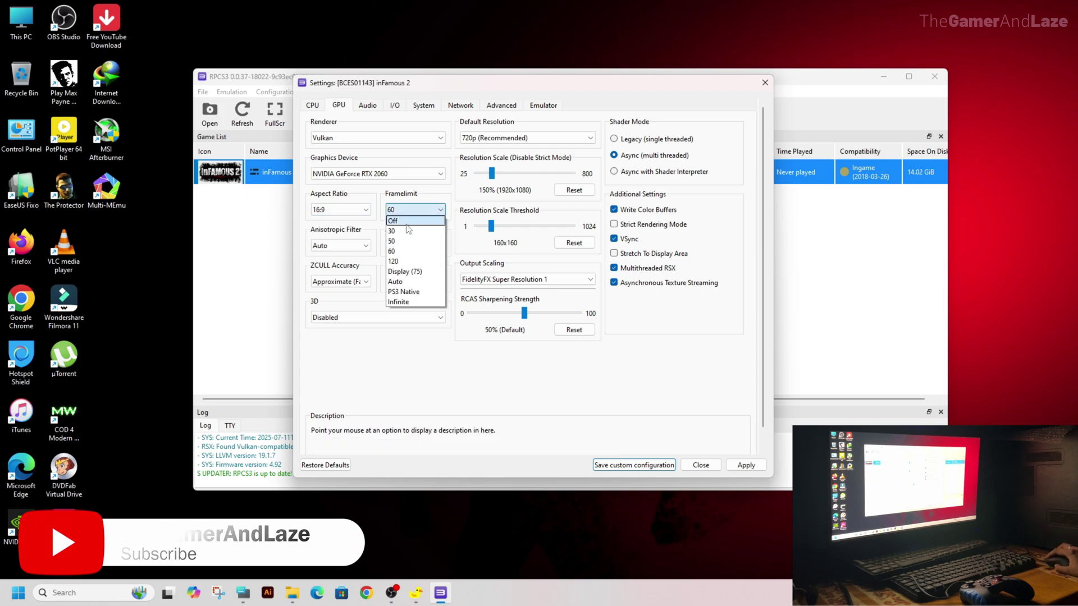
{"action": "left_click", "coordinate": [399, 251]}
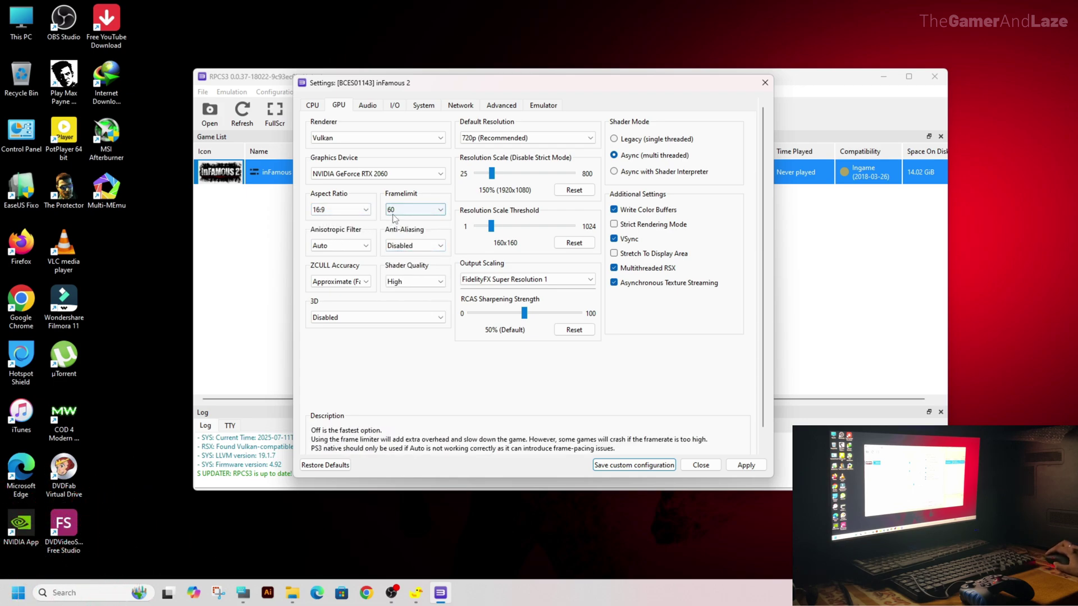
Step: Set the anisotropic filter to Auto and anti-aliasing to Disabled
{"action": "left_click", "coordinate": [362, 246]}
{"action": "left_click", "coordinate": [337, 253]}
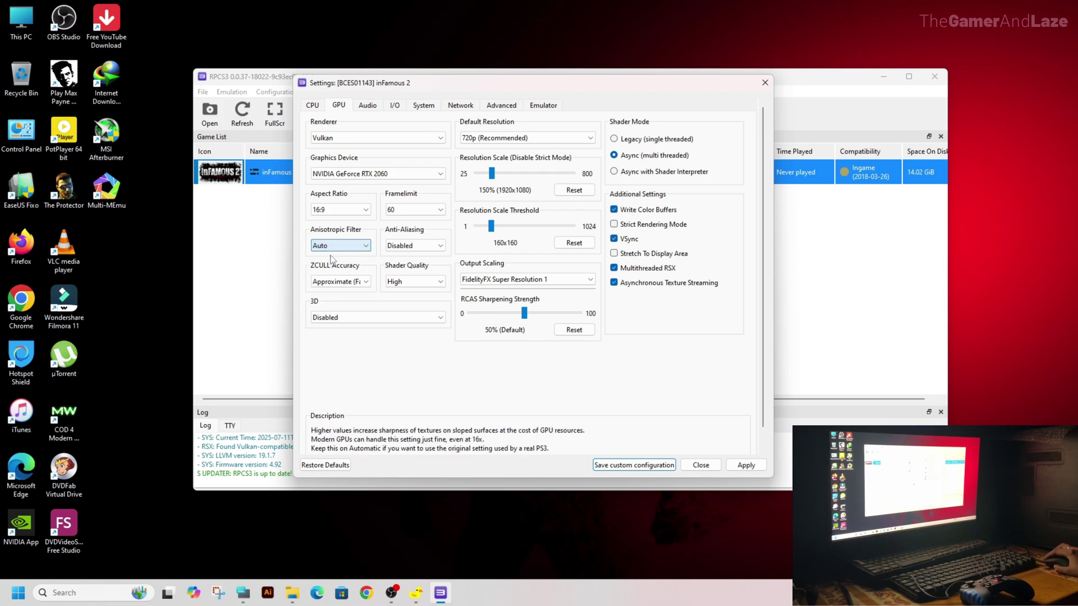
{"action": "left_click", "coordinate": [395, 252]}
{"action": "left_click", "coordinate": [400, 252]}
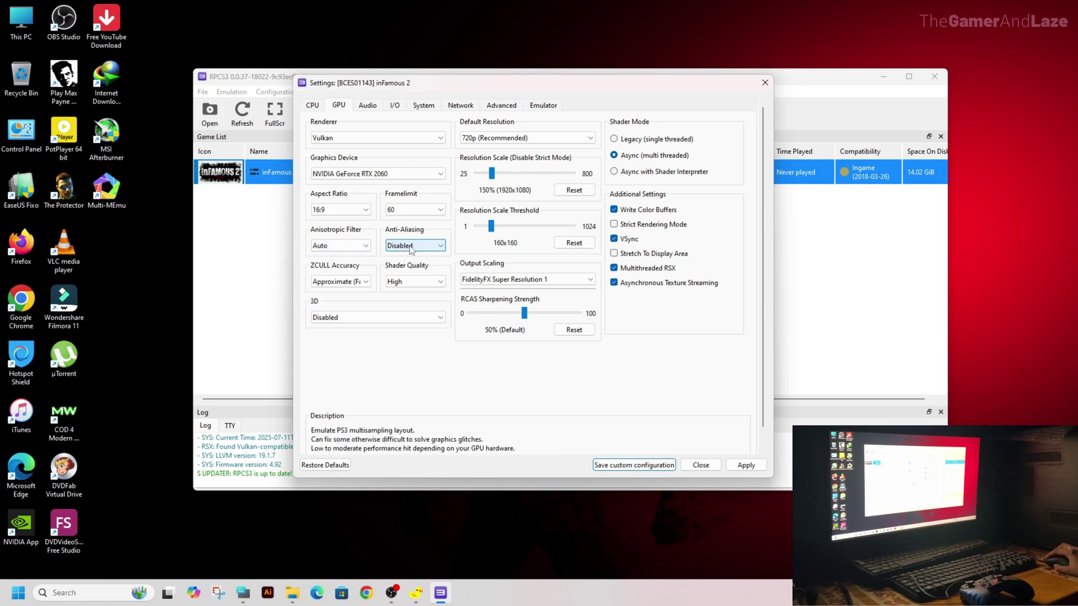
Step: Set ZCULL accuracy to Approximate (Fast) and shader quality to High
{"action": "left_click", "coordinate": [350, 282]}
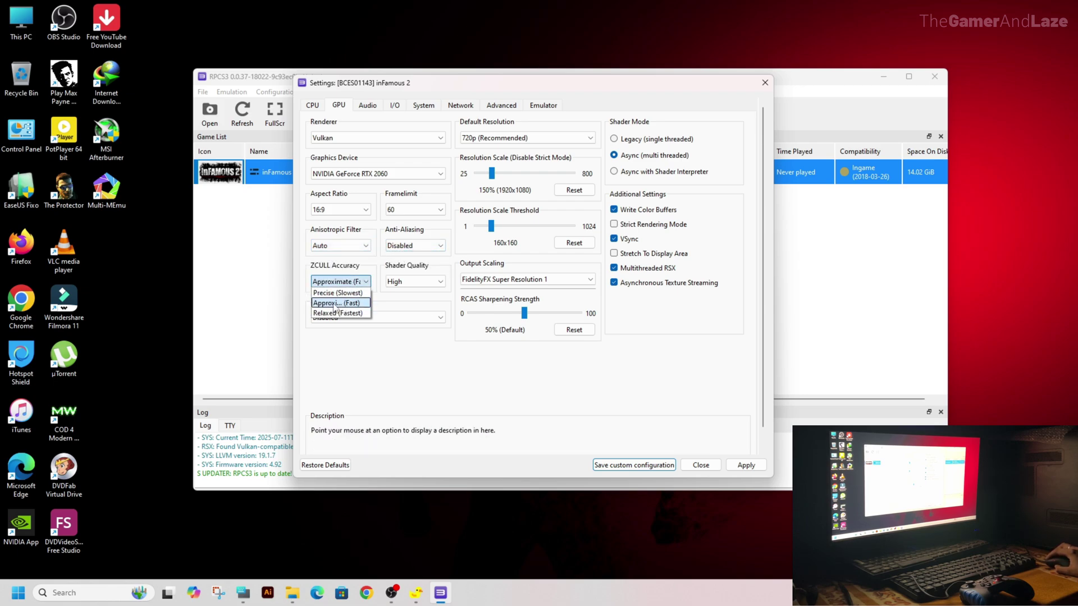
{"action": "left_click", "coordinate": [336, 304]}
{"action": "left_click", "coordinate": [408, 283]}
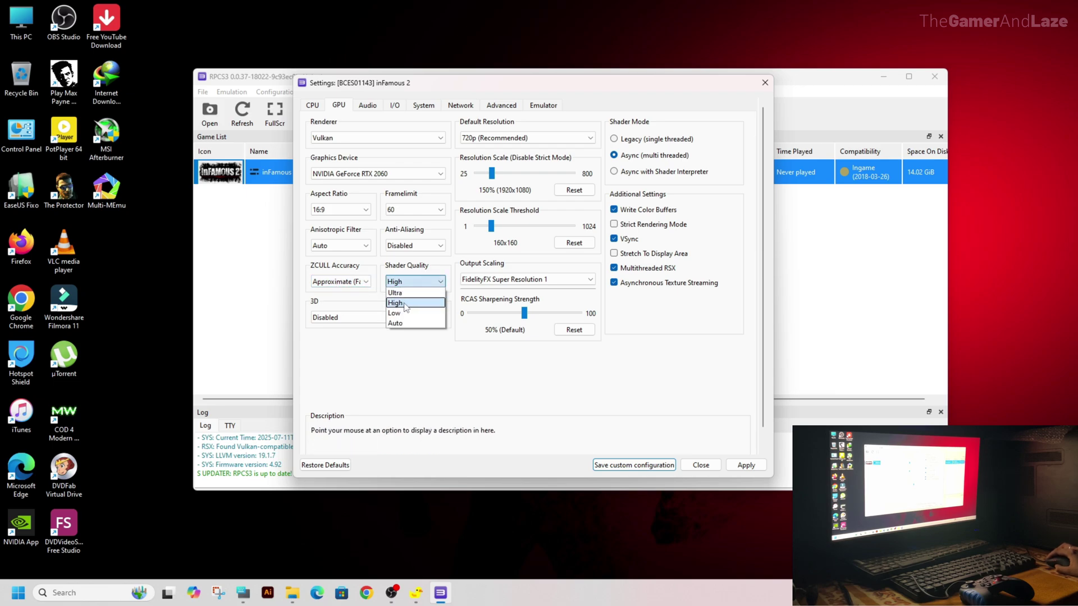
{"action": "left_click", "coordinate": [405, 303]}
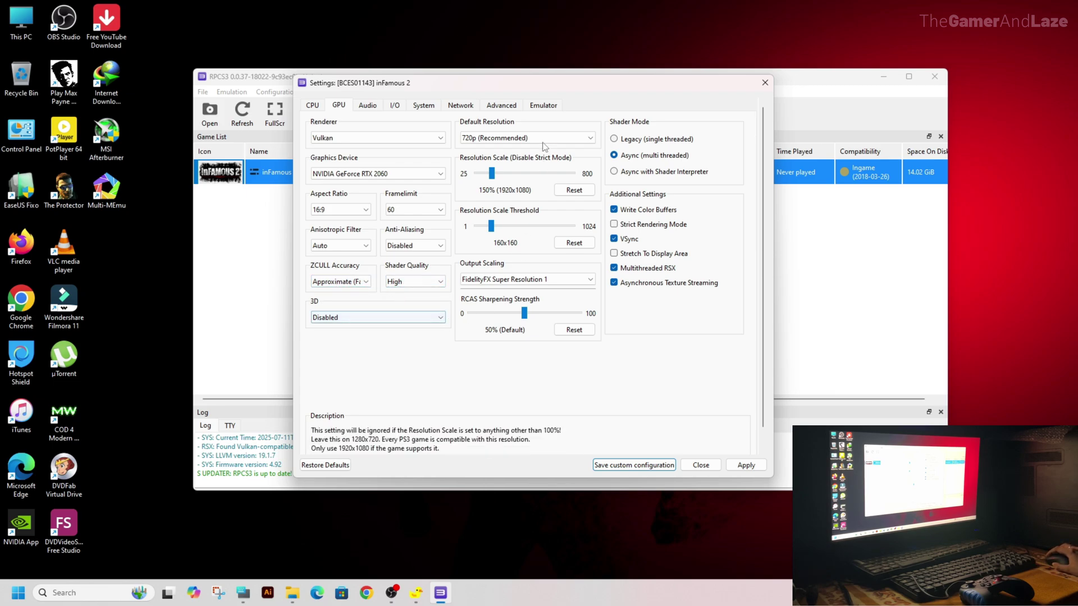
Step: Set the default resolution to 720p (Recommended) and output scaling to FidelityFX Super Resolution 1, with VSync enabled
{"action": "left_click", "coordinate": [516, 140]}
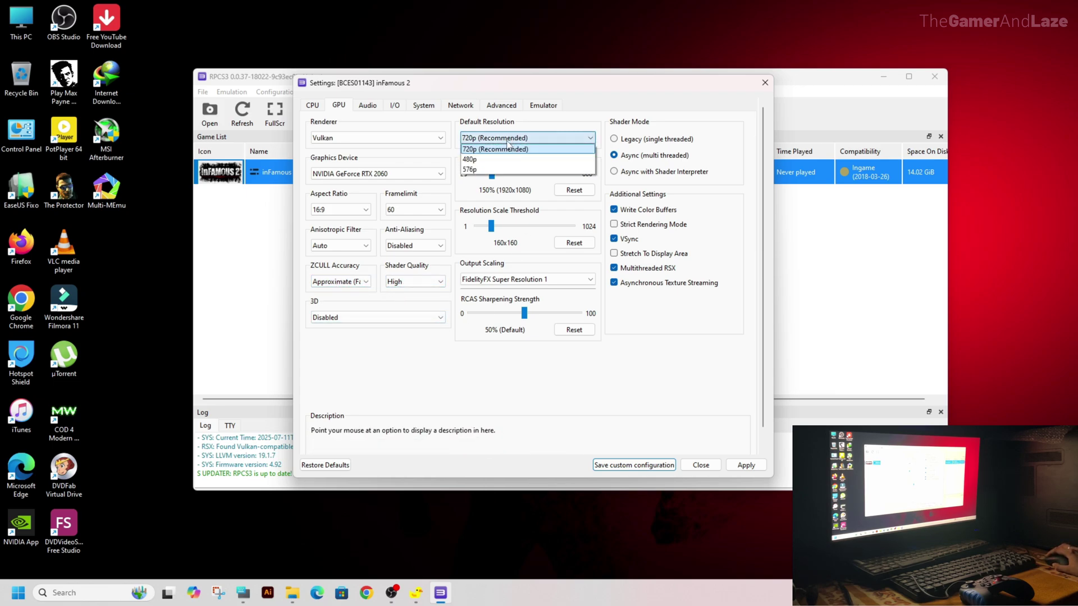
{"action": "left_click", "coordinate": [478, 149]}
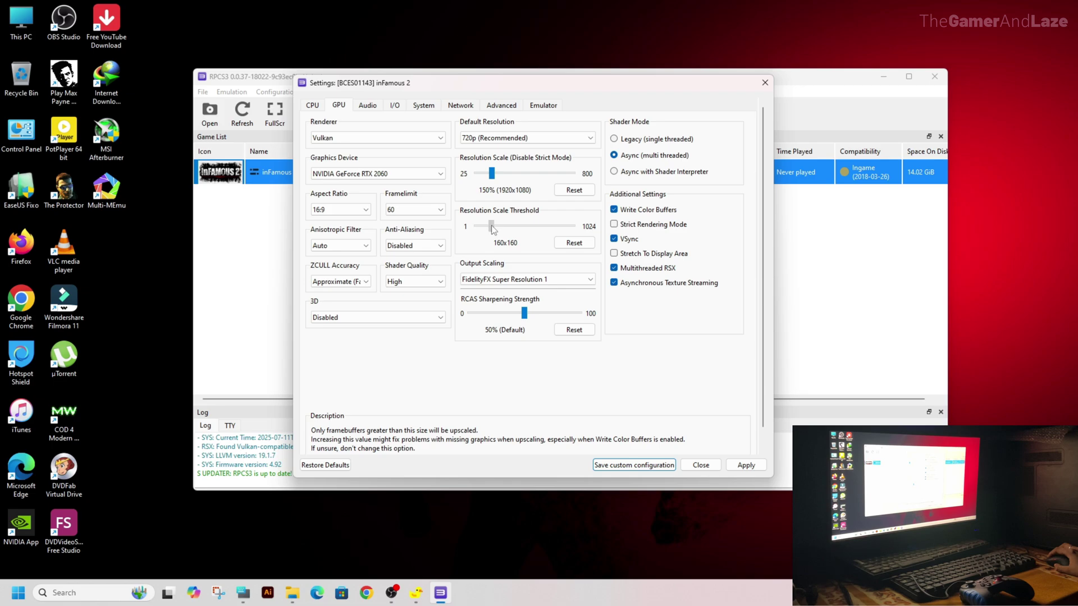
{"action": "left_click", "coordinate": [511, 279]}
{"action": "left_click", "coordinate": [508, 310]}
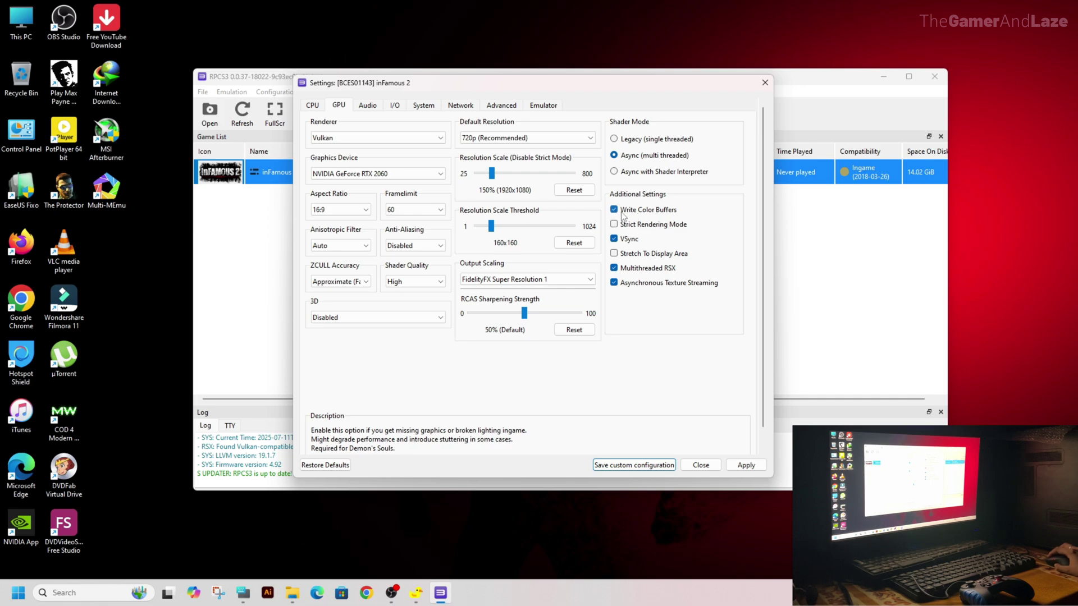
{"action": "left_click", "coordinate": [615, 239]}
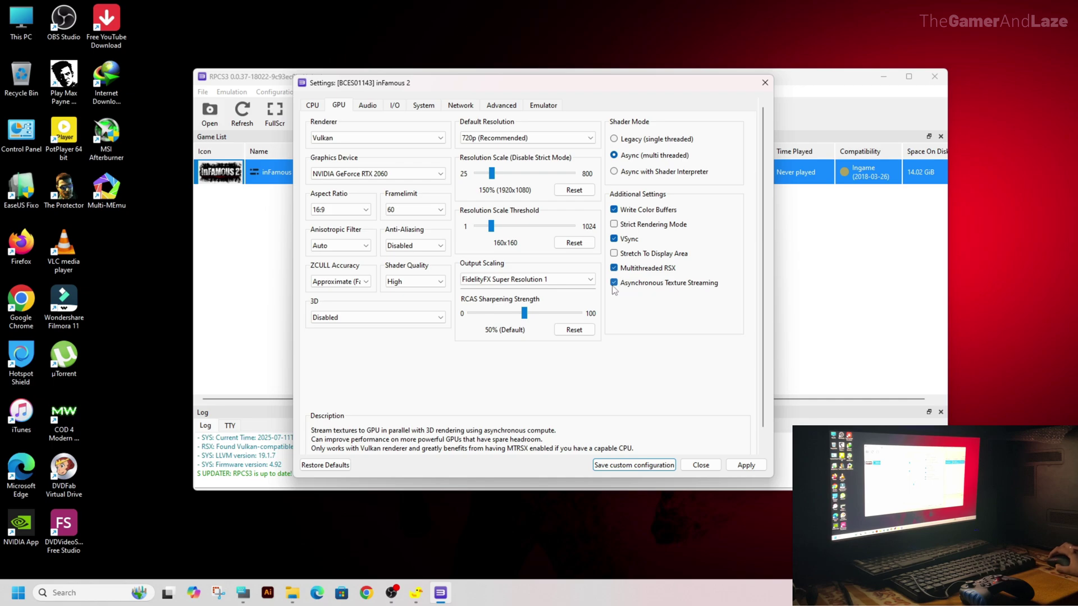
Step: In the advanced settings, have PPU/SPU LLVM Precompilation enabled and set RSX FIFO accuracy to Atomic
{"action": "left_click", "coordinate": [499, 106]}
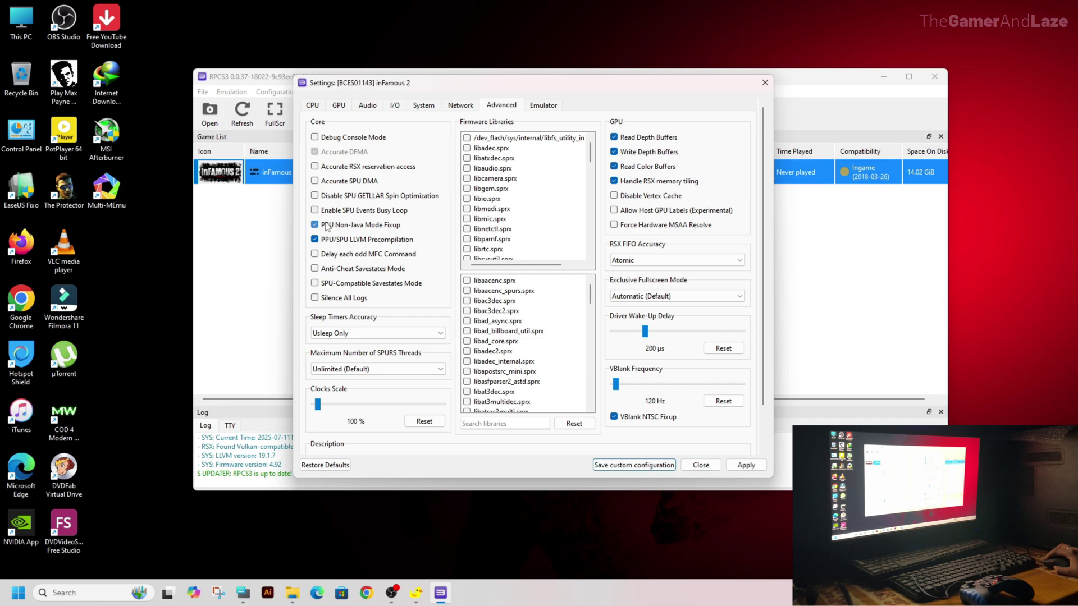
{"action": "left_click", "coordinate": [324, 243]}
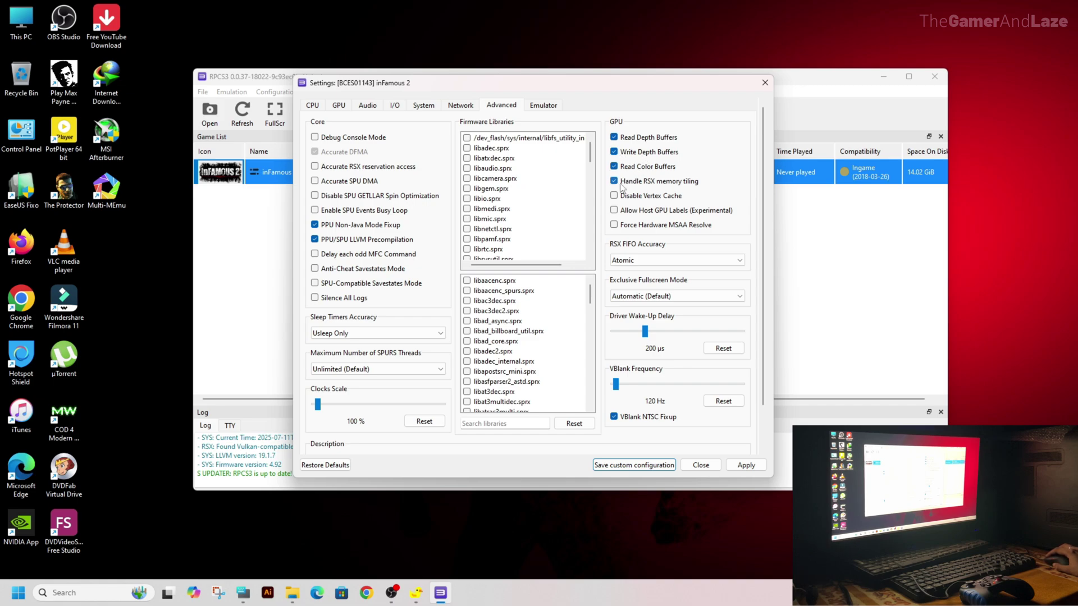
{"action": "left_click", "coordinate": [653, 262]}
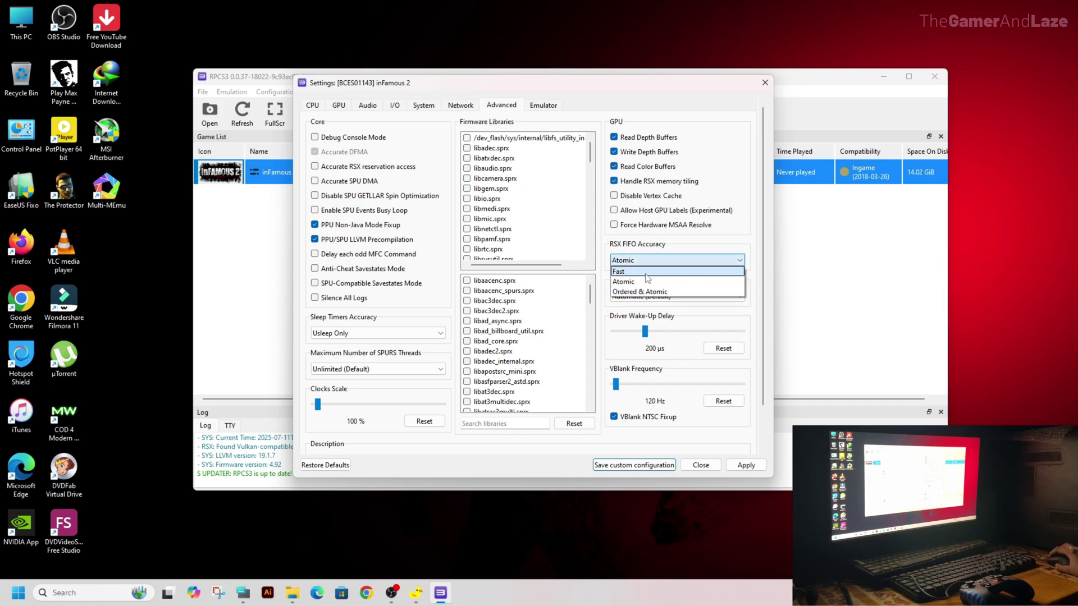
{"action": "left_click", "coordinate": [640, 282]}
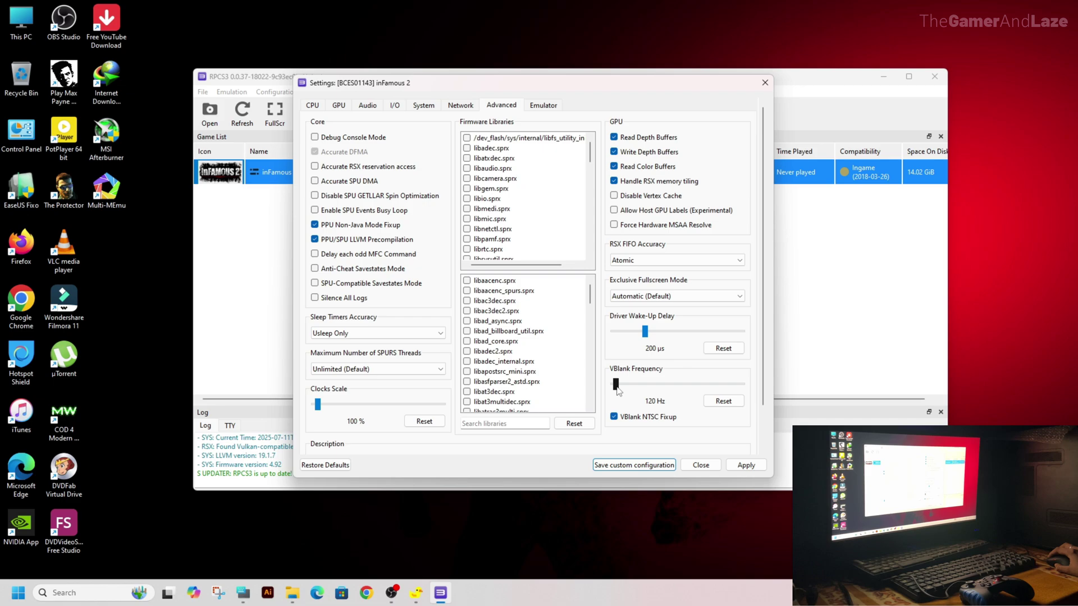
Step: Set the VBlank frequency to 120 Hz, then apply and save the custom configuration
{"action": "left_click_drag", "start_coordinate": [617, 388], "coordinate": [613, 387]}
{"action": "left_click_drag", "start_coordinate": [762, 359], "coordinate": [772, 395]}
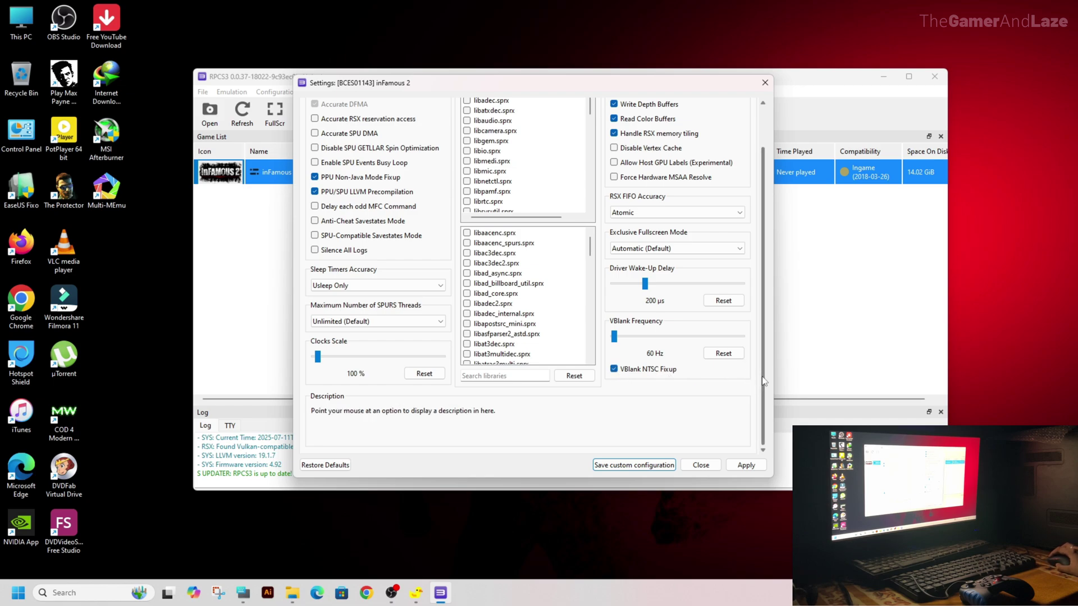
{"action": "left_click_drag", "start_coordinate": [614, 336], "coordinate": [616, 336]}
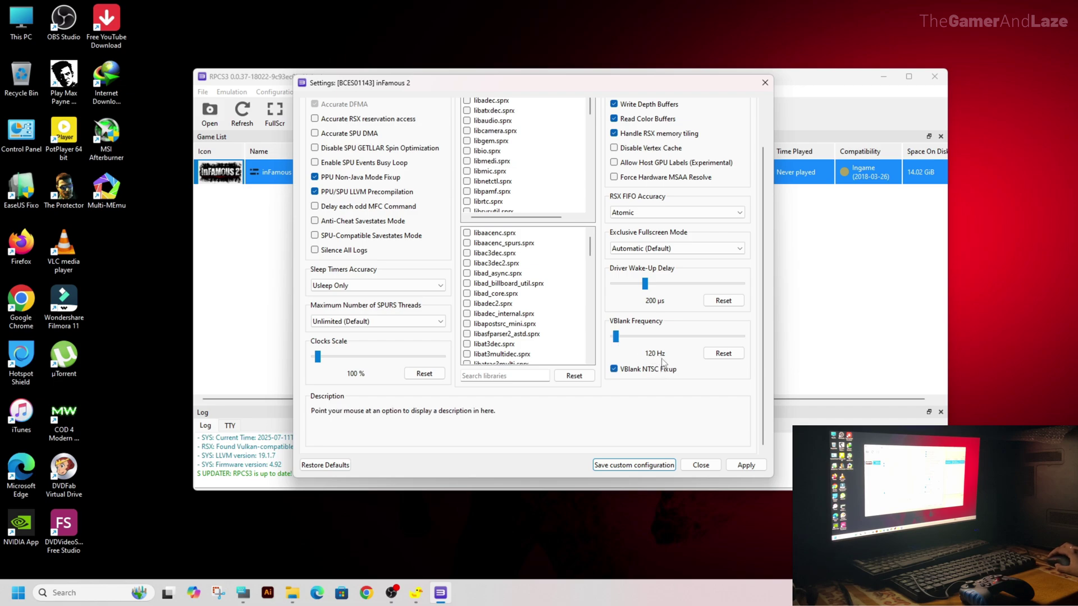
{"action": "left_click_drag", "start_coordinate": [765, 371], "coordinate": [764, 321]}
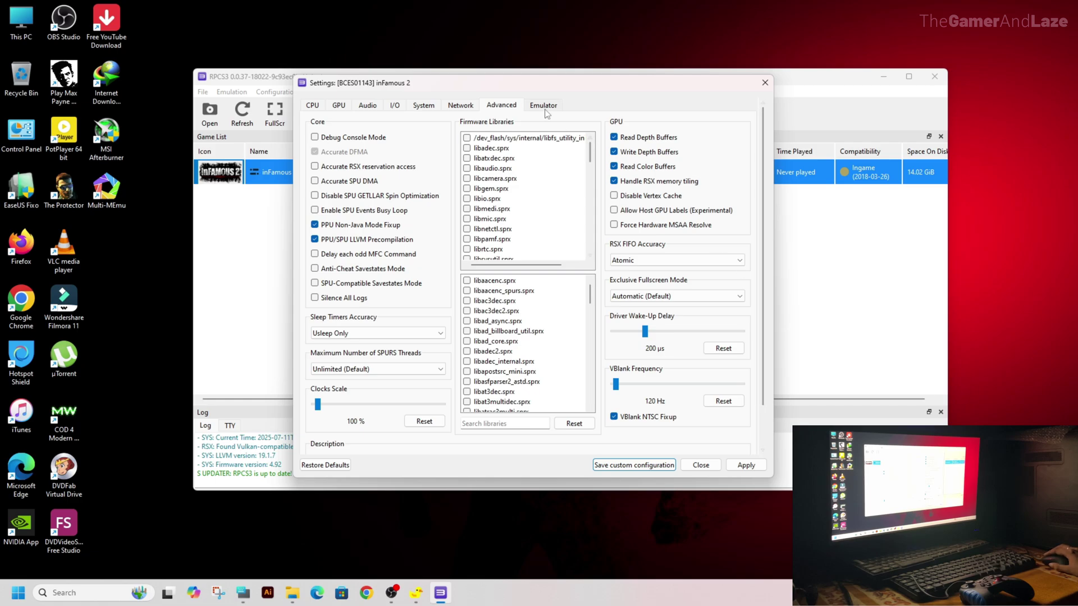
{"action": "left_click", "coordinate": [746, 464]}
{"action": "left_click", "coordinate": [648, 469]}
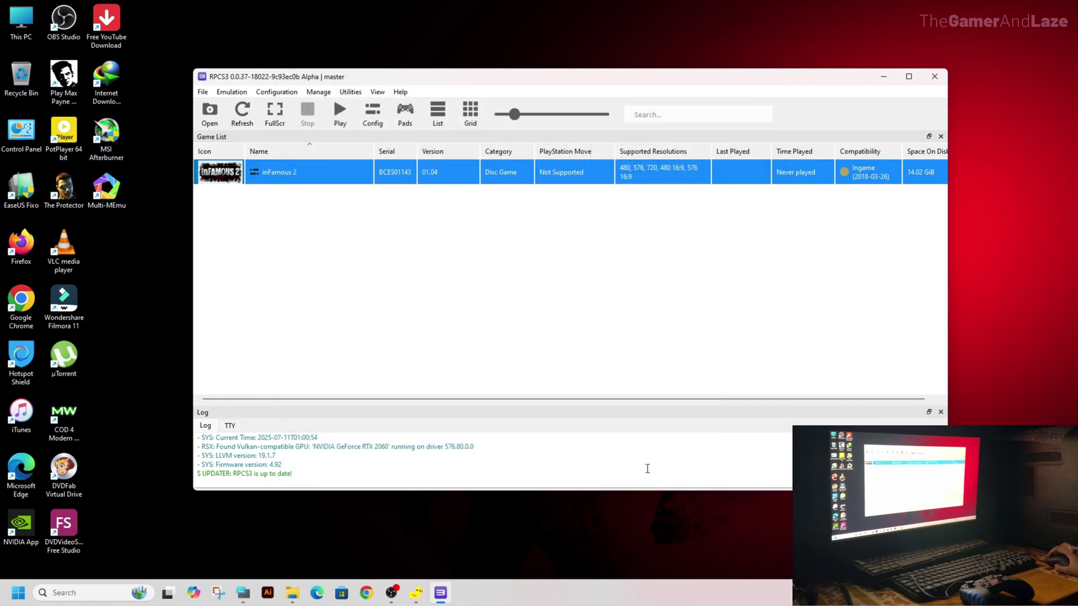
Step: Create a custom gamepad configuration for inFamous 2 with XInput as the Player 1 handler
{"action": "right_click", "coordinate": [253, 171]}
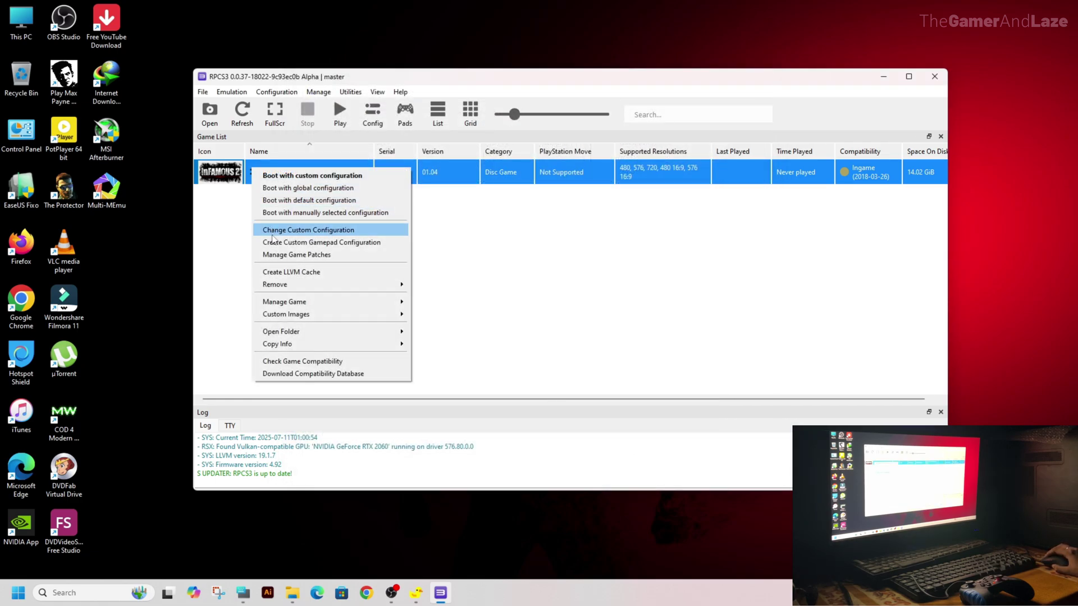
{"action": "left_click", "coordinate": [303, 244]}
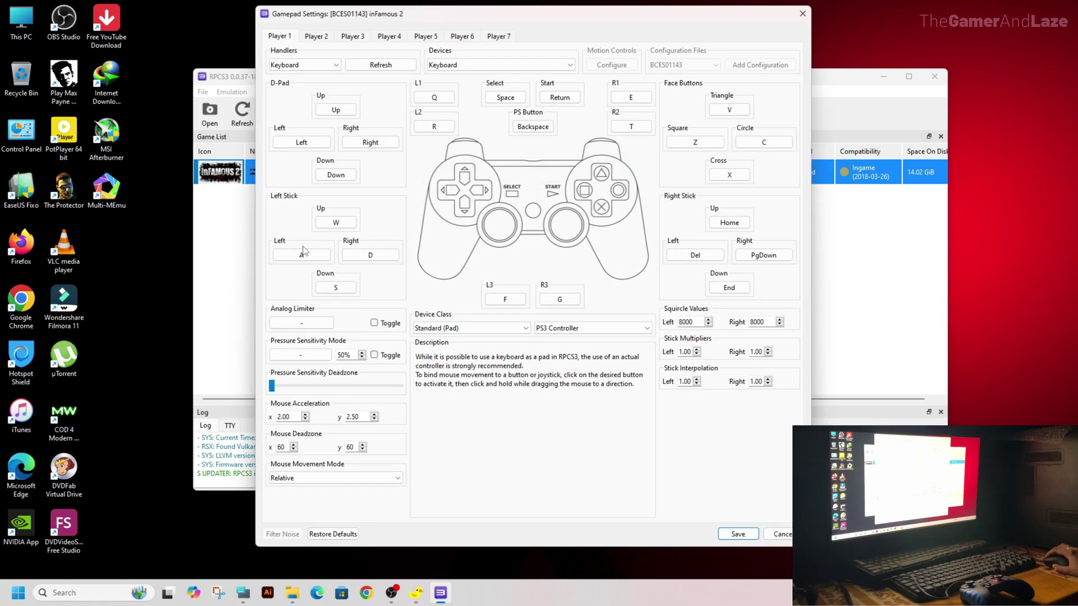
{"action": "left_click", "coordinate": [322, 65]}
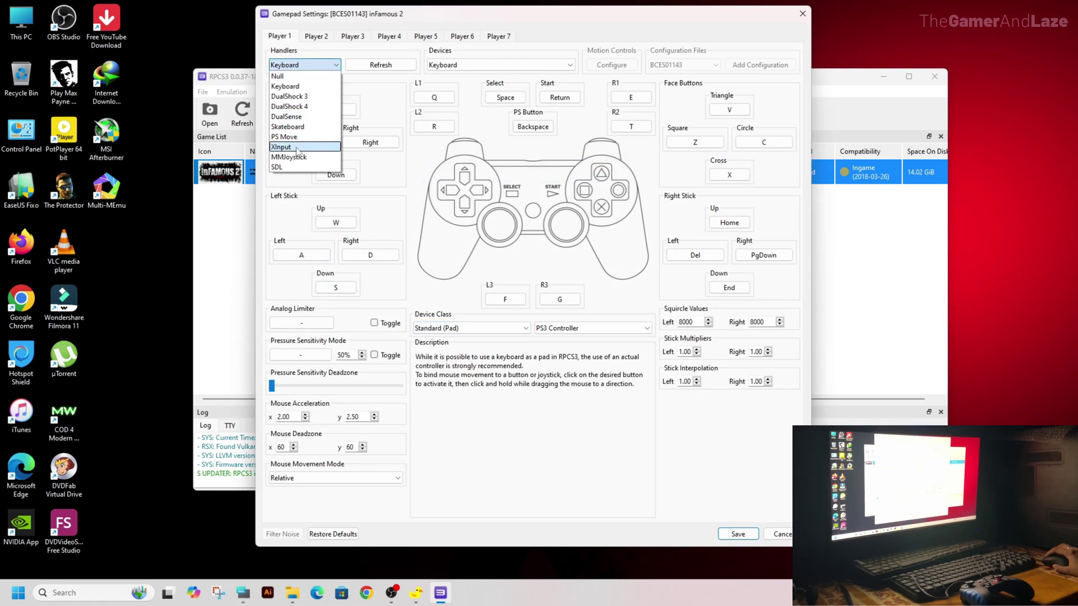
{"action": "left_click", "coordinate": [297, 147]}
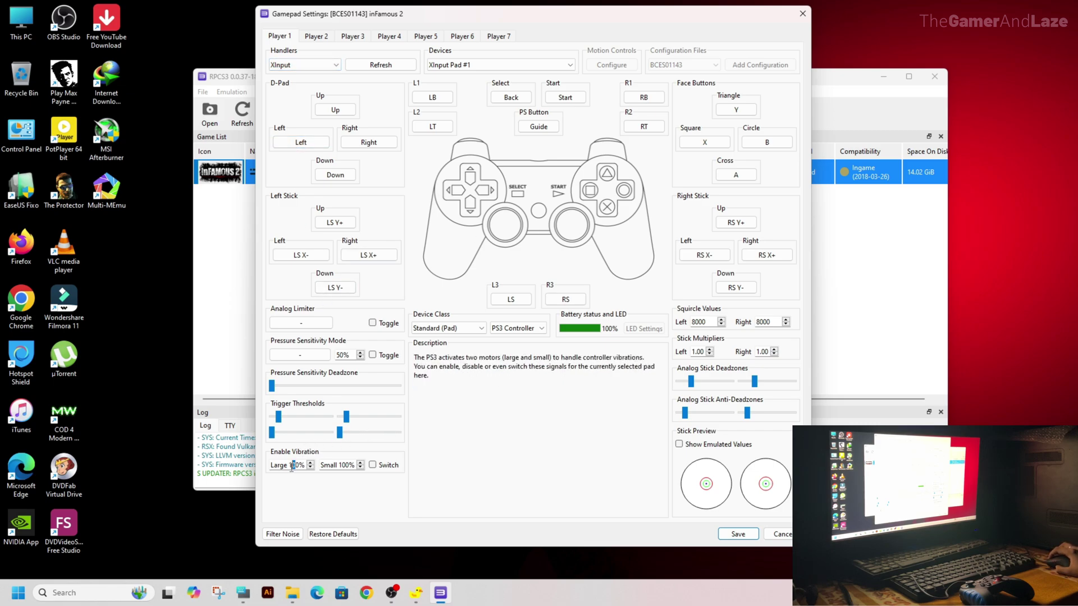
Step: Set the large and small controller vibration to 0% and save the XInput gamepad configuration
{"action": "left_click_drag", "start_coordinate": [292, 468], "coordinate": [294, 451]}
{"action": "type", "text": "0"}
{"action": "type", "text": "0"}
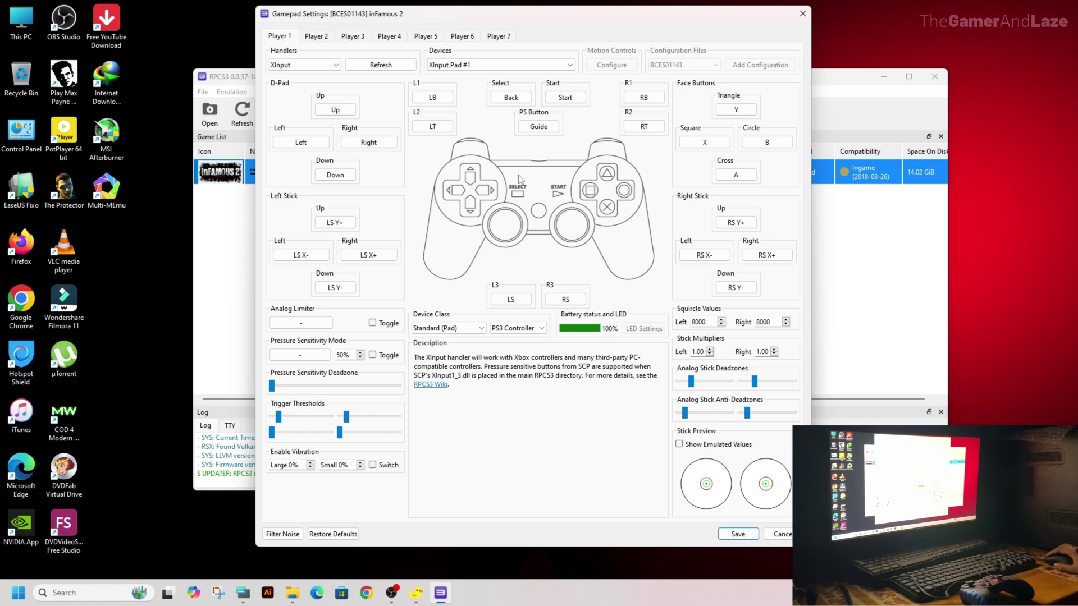
{"action": "left_click", "coordinate": [305, 65]}
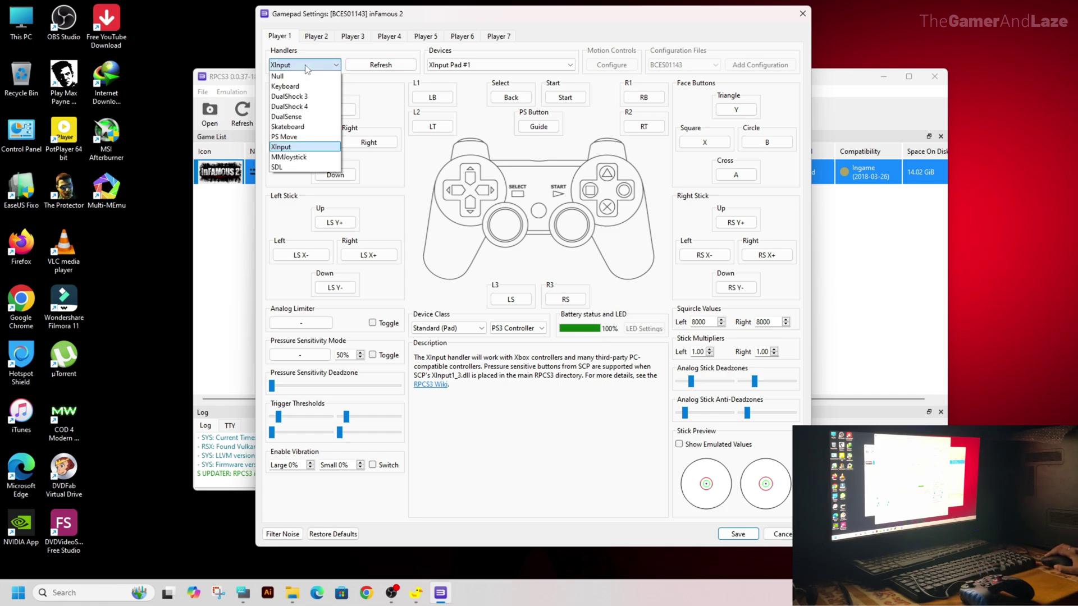
{"action": "left_click", "coordinate": [304, 65]}
{"action": "left_click", "coordinate": [738, 534]}
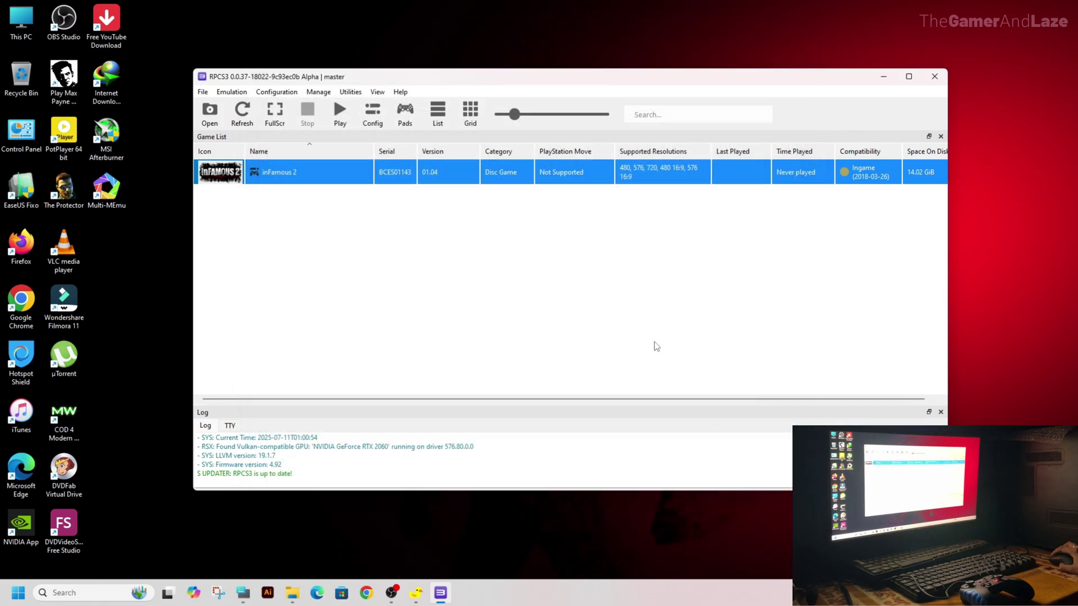
Step: Download the latest patches in the Patch Manager for inFamous 2, then save and close it
{"action": "right_click", "coordinate": [260, 172]}
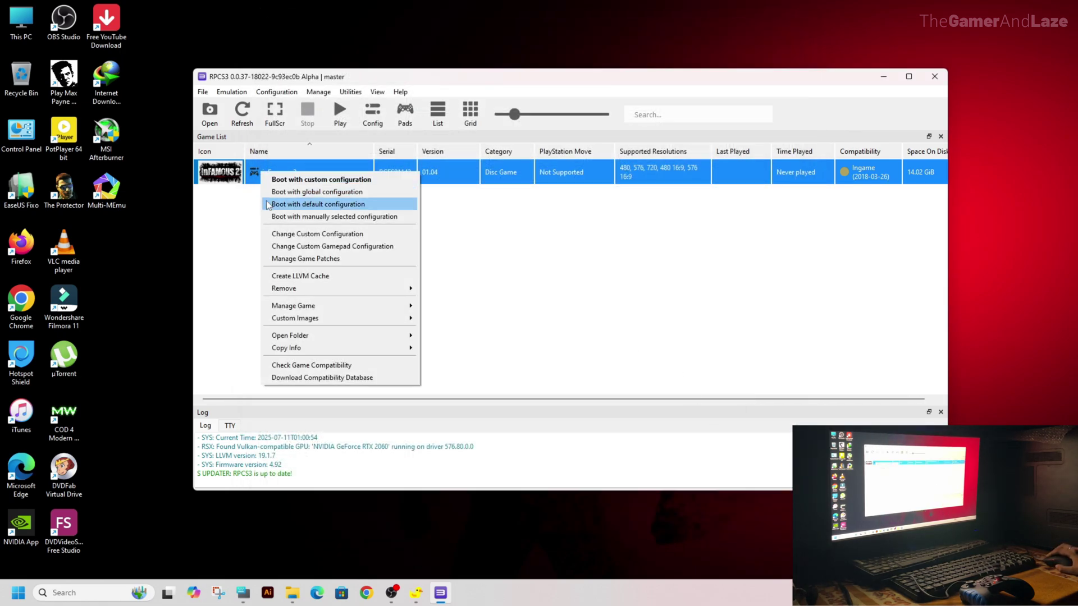
{"action": "left_click", "coordinate": [302, 260]}
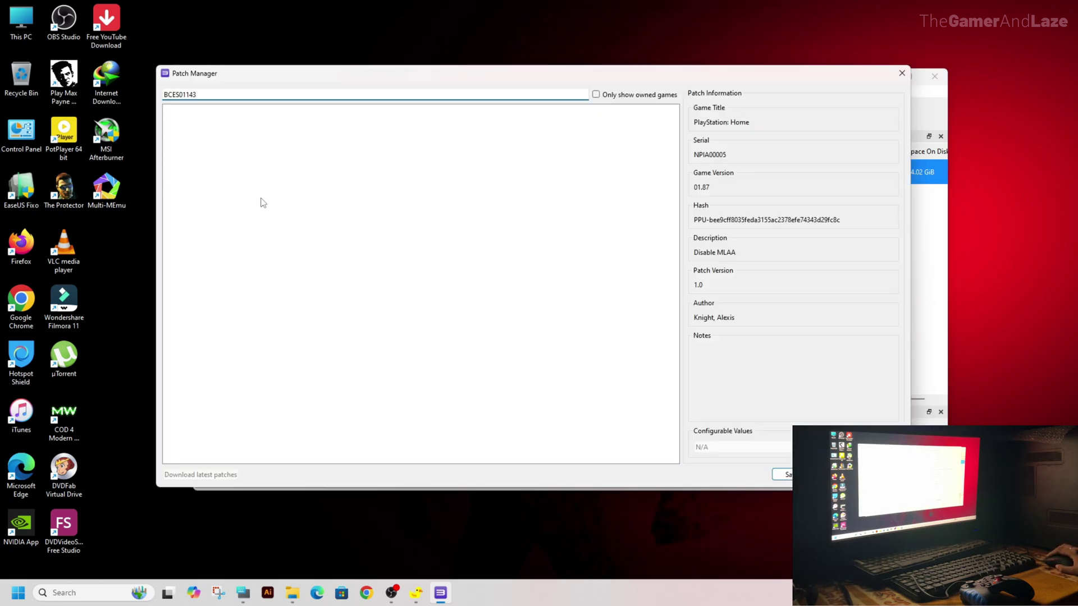
{"action": "left_click", "coordinate": [200, 475]}
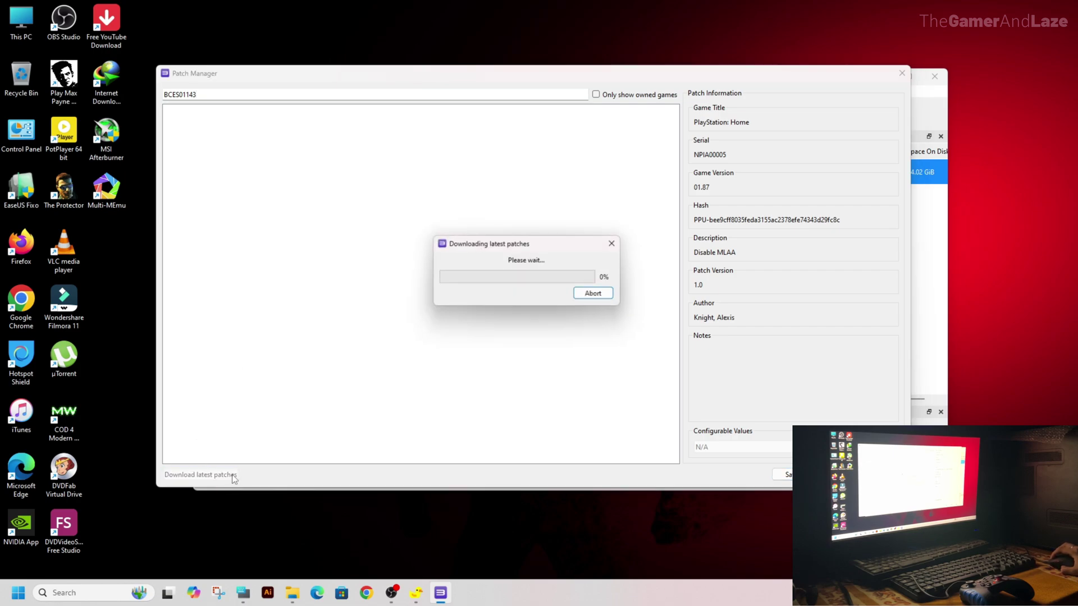
{"action": "left_click", "coordinate": [587, 297]}
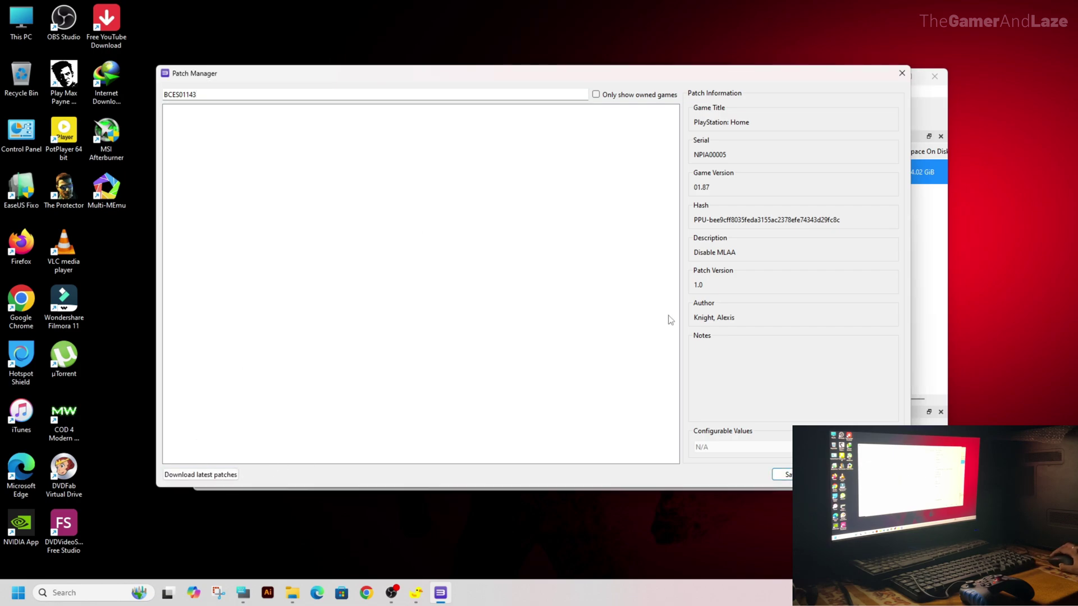
{"action": "left_click", "coordinate": [788, 474]}
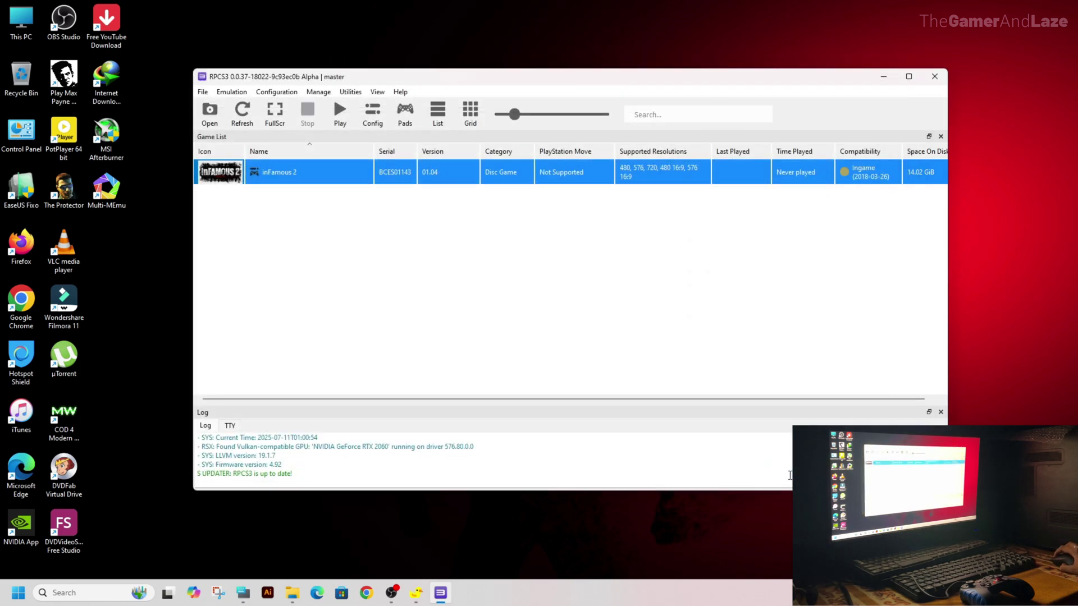
Step: Boot inFamous 2 with its custom configuration
{"action": "right_click", "coordinate": [260, 169]}
{"action": "left_click", "coordinate": [300, 181]}
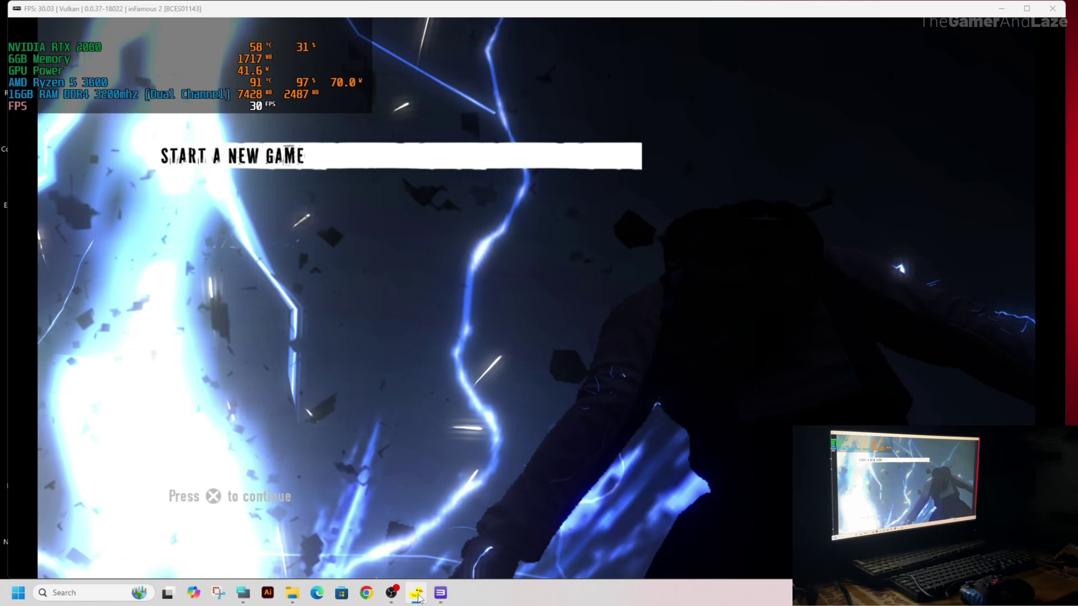
Step: Switch to Lossless Scaling and set frame generation to LSFG 3.0, Fixed mode, multiplier 2, with flow scale at maximum
{"action": "left_click", "coordinate": [417, 594]}
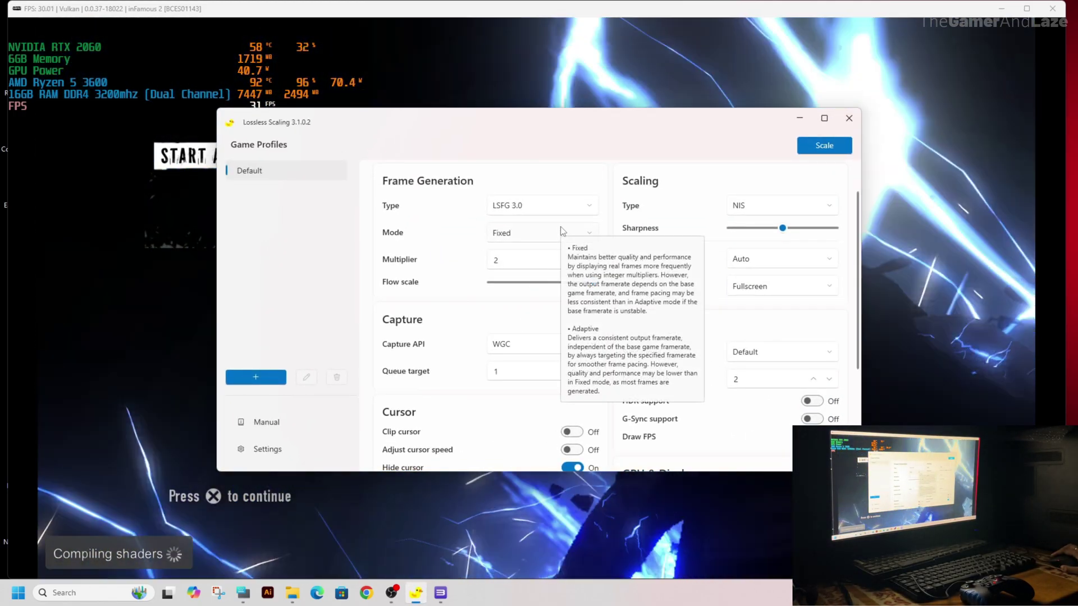
{"action": "left_click", "coordinate": [561, 209]}
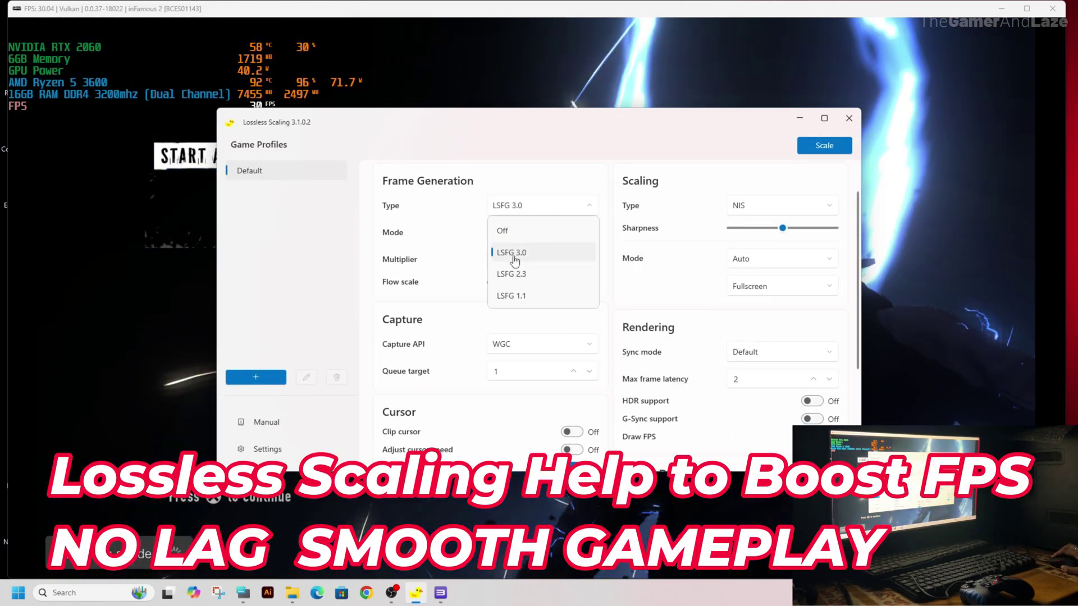
{"action": "left_click", "coordinate": [515, 252]}
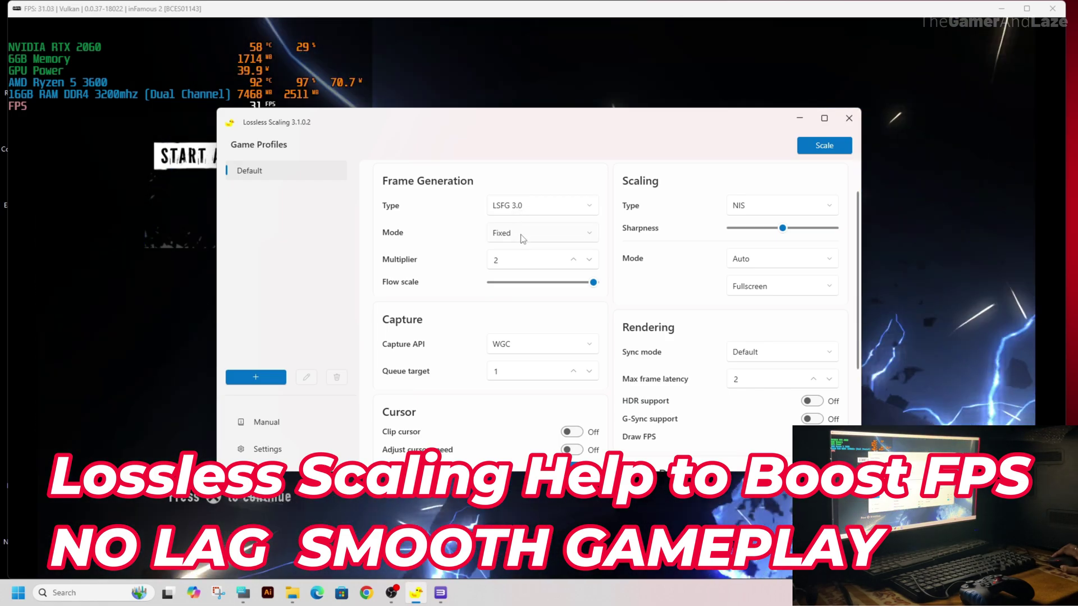
{"action": "left_click", "coordinate": [512, 232]}
{"action": "left_click", "coordinate": [506, 255]}
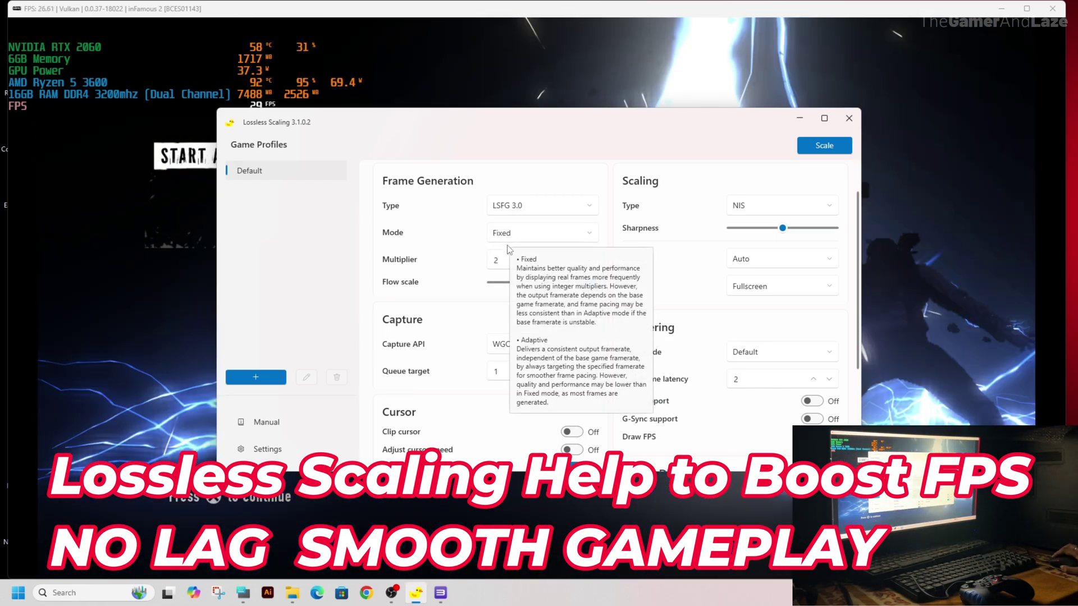
{"action": "left_click", "coordinate": [489, 261]}
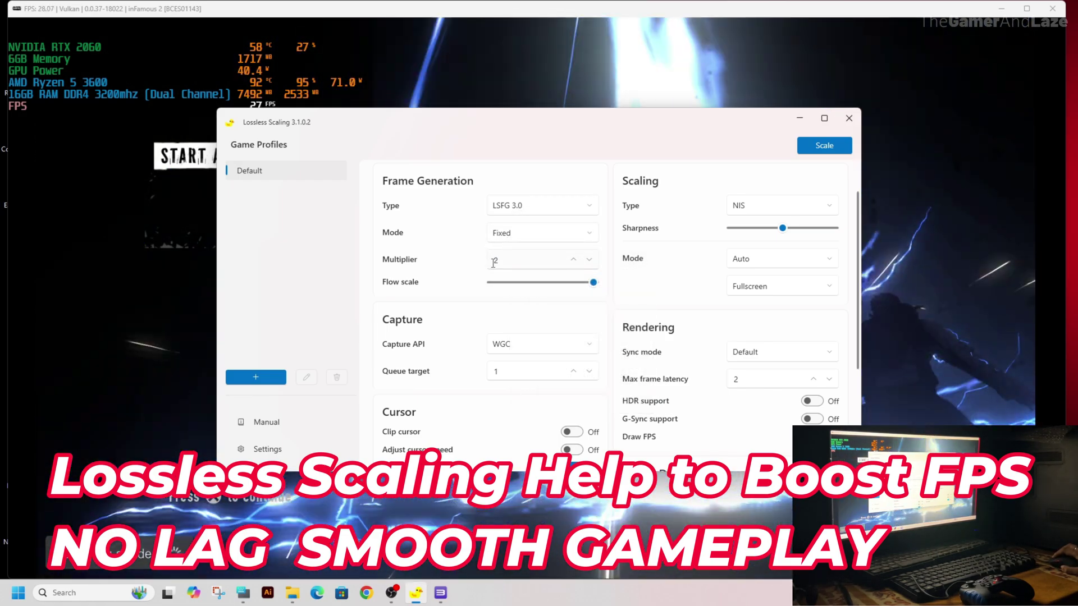
{"action": "left_click", "coordinate": [593, 282]}
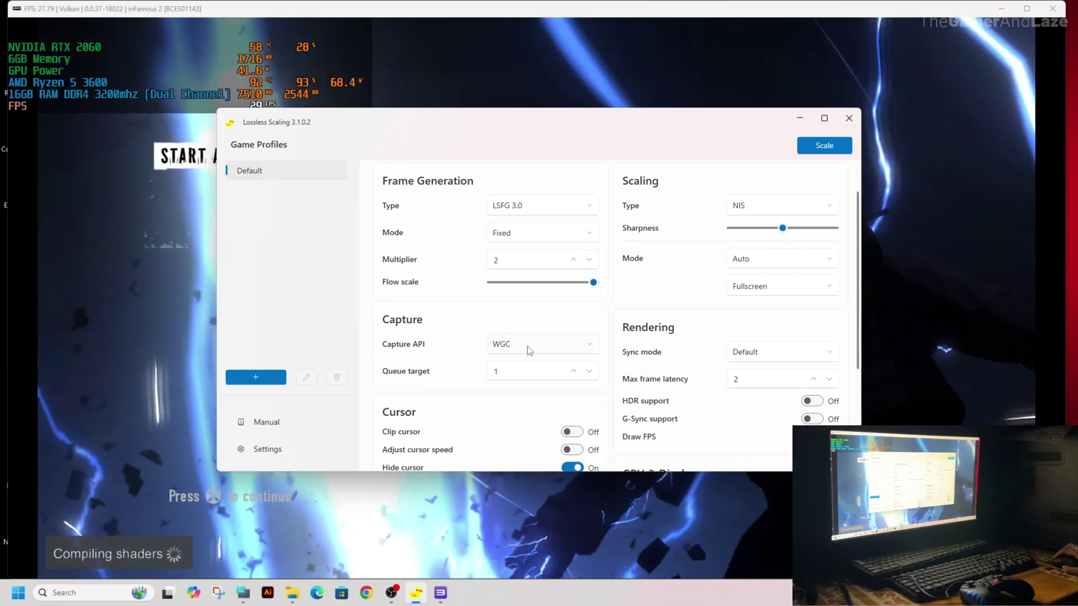
Step: Set the capture API to WGC with a queue target of 1
{"action": "left_click", "coordinate": [524, 347]}
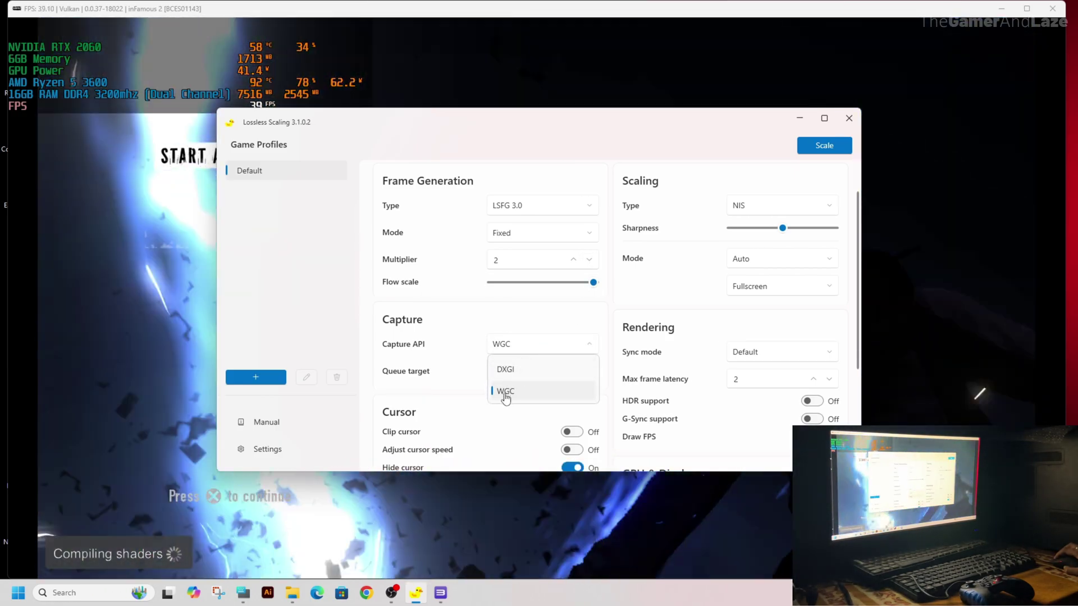
{"action": "left_click", "coordinate": [506, 397]}
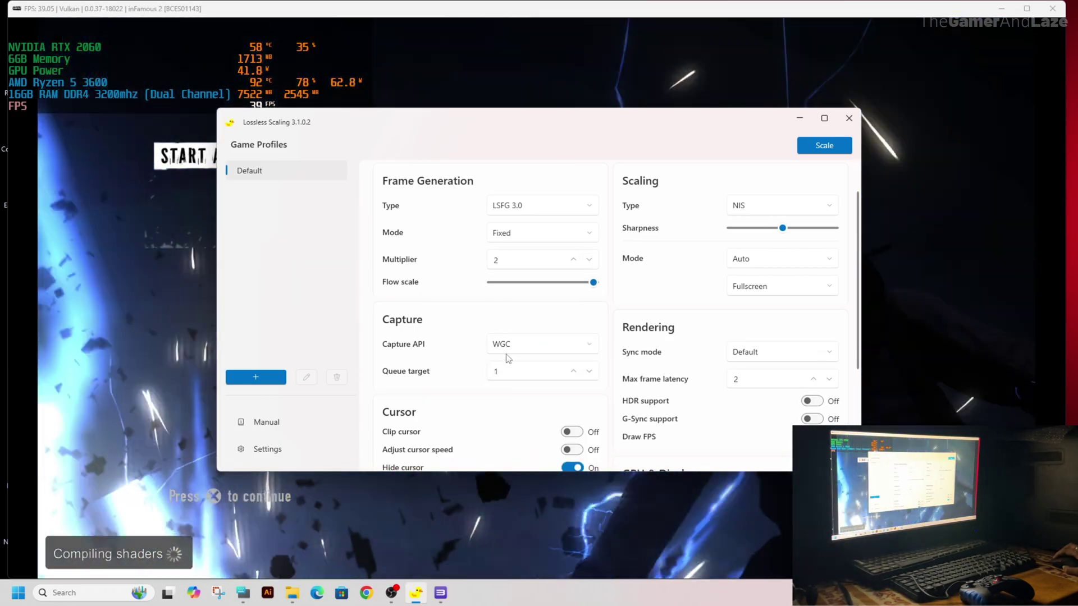
{"action": "left_click", "coordinate": [509, 373]}
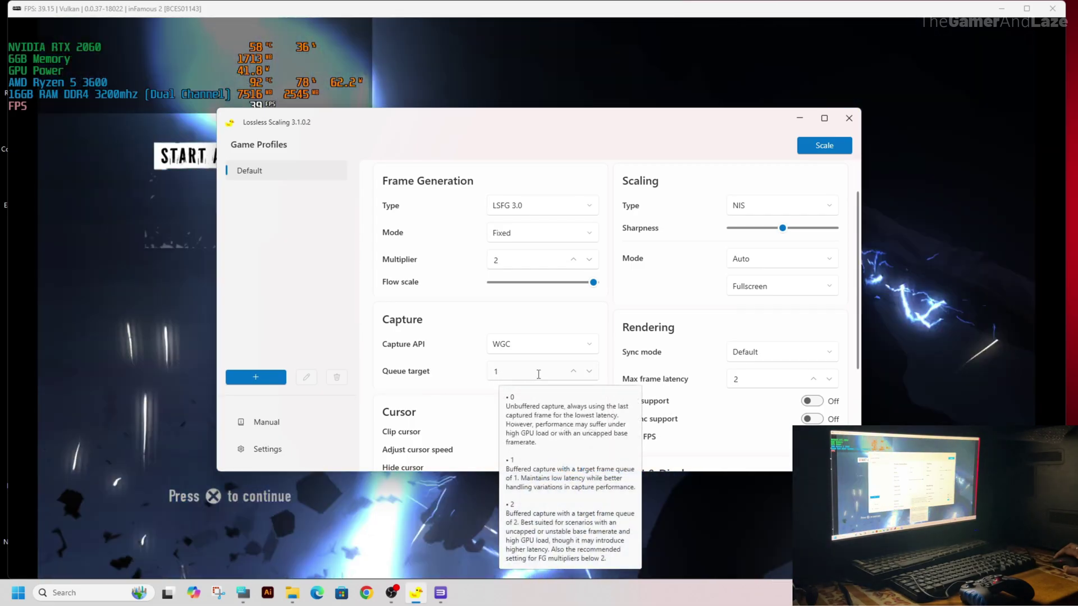
Step: Set the scaling type to NIS with medium sharpness, Auto mode and the Fullscreen option
{"action": "left_click", "coordinate": [745, 257]}
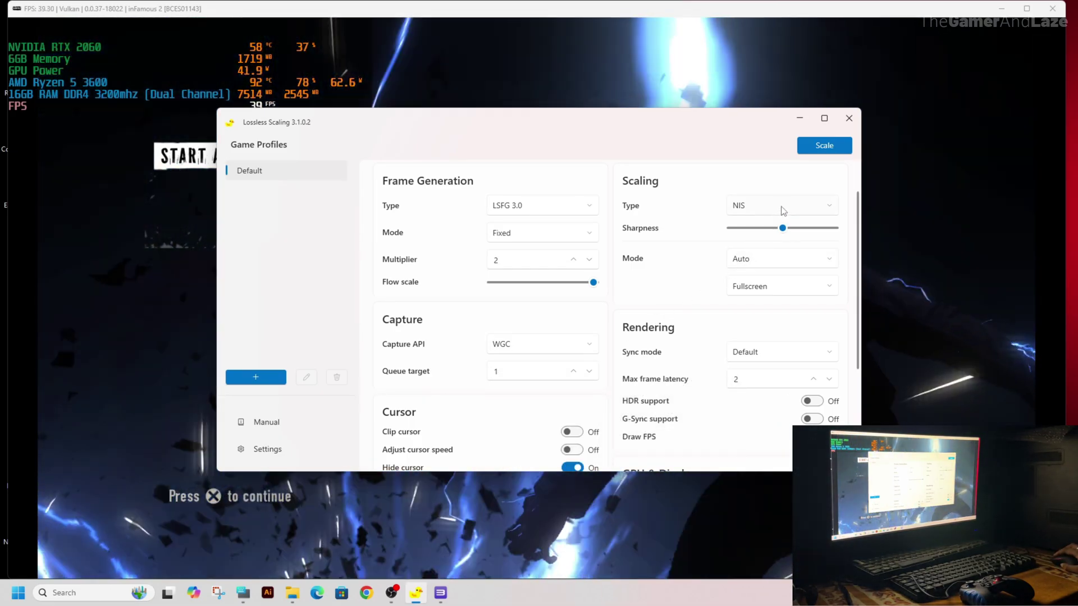
{"action": "left_click", "coordinate": [752, 205]}
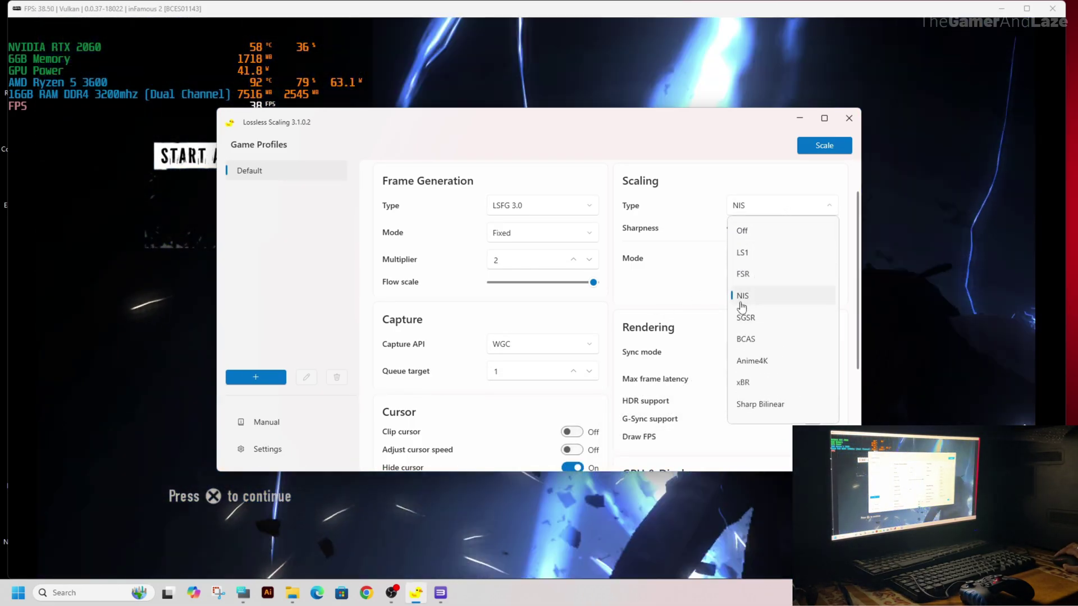
{"action": "left_click", "coordinate": [741, 306]}
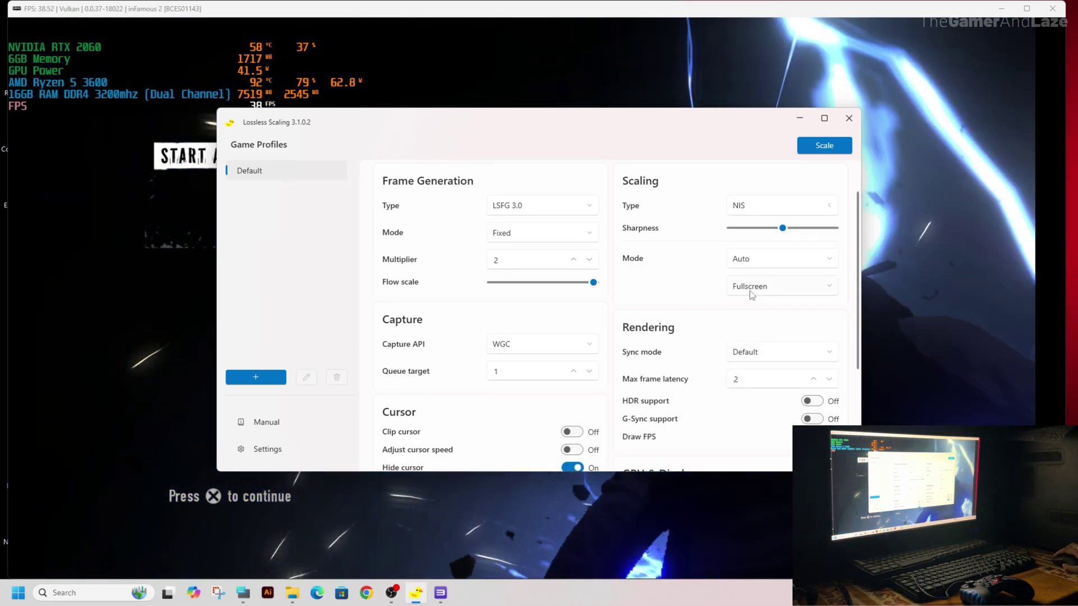
{"action": "mouse_move", "coordinate": [784, 233]}
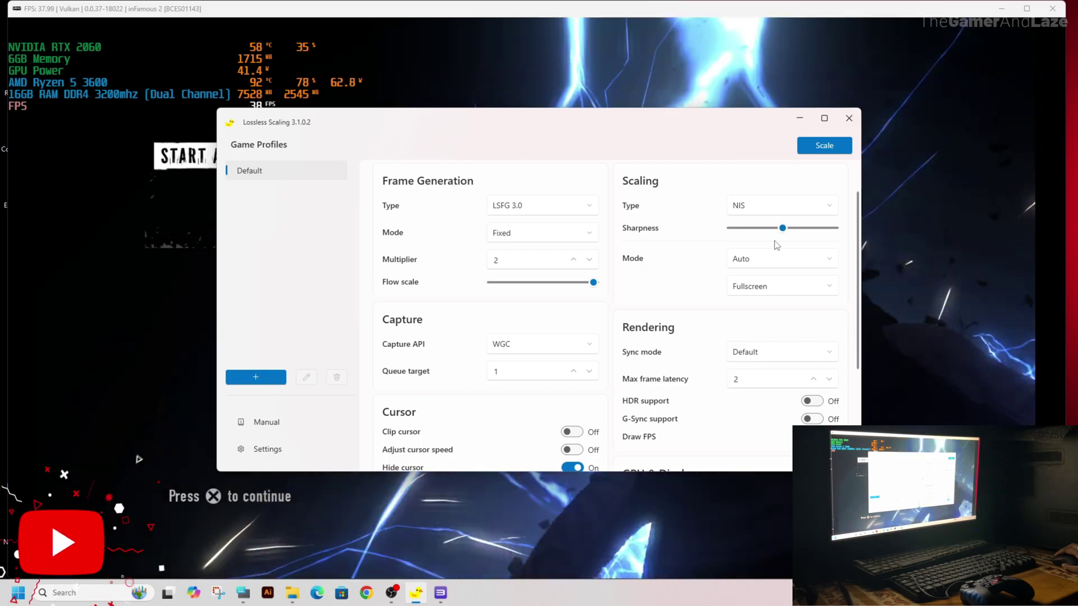
{"action": "left_click", "coordinate": [762, 286]}
{"action": "left_click", "coordinate": [761, 287]}
{"action": "left_click", "coordinate": [762, 287]}
{"action": "left_click", "coordinate": [762, 287]}
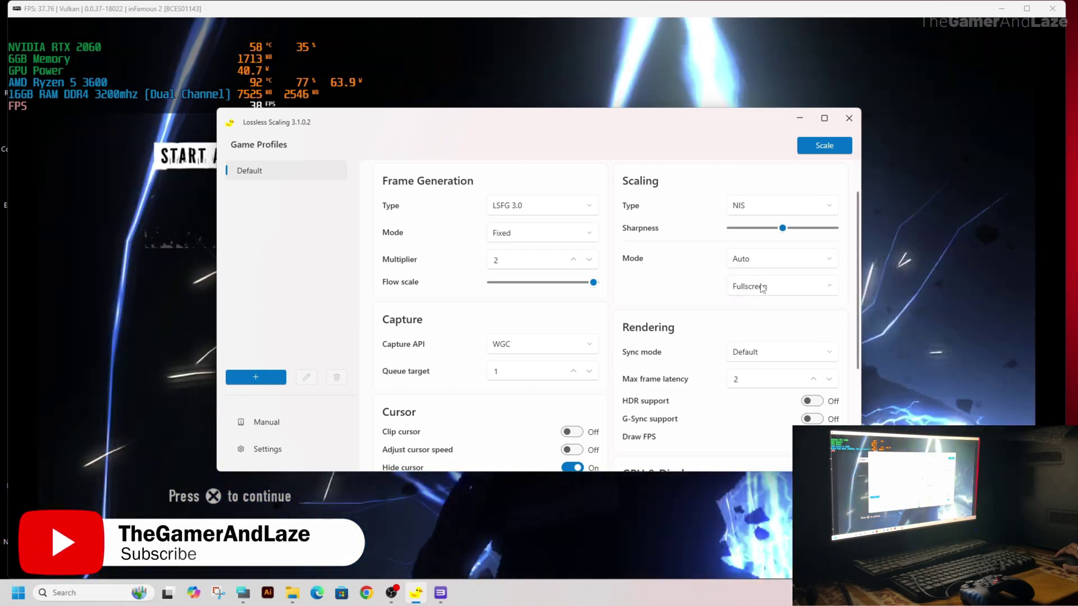
Step: Set the rendering sync mode to Default and keep the max frame latency at 2
{"action": "left_click", "coordinate": [763, 353]}
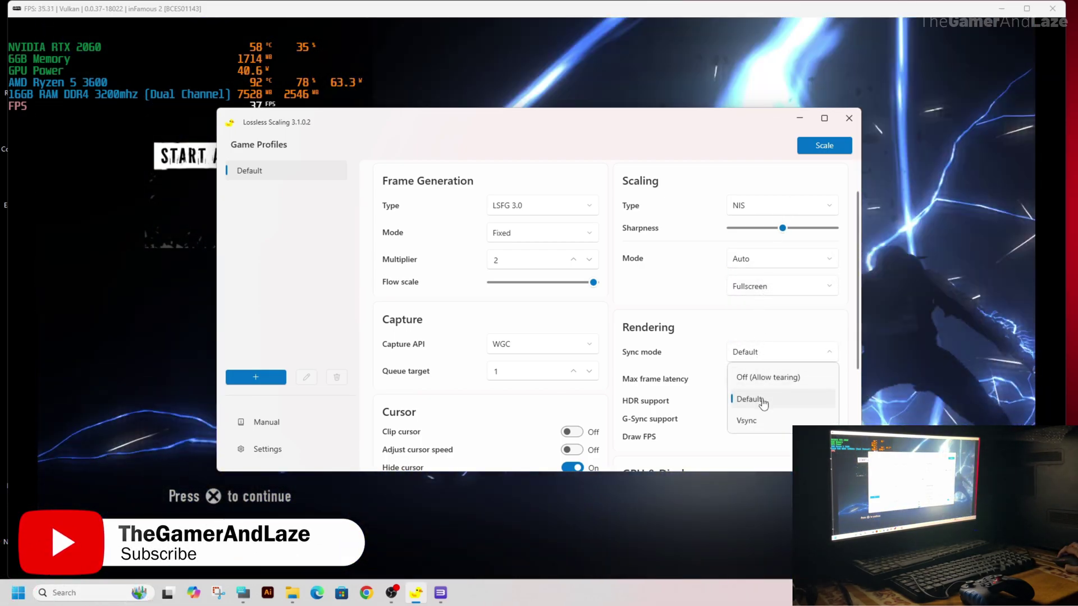
{"action": "left_click", "coordinate": [752, 399]}
{"action": "left_click", "coordinate": [752, 380]}
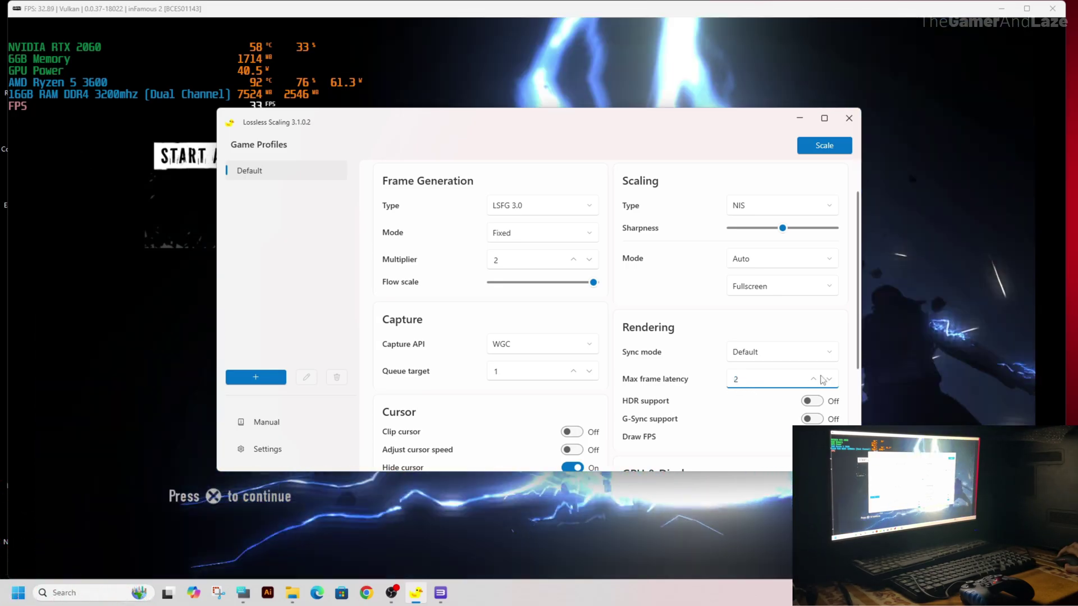
Step: Have both the preferred GPU and the output display set to Auto, leaving Draw FPS on
{"action": "scroll", "coordinate": [858, 380], "scroll_direction": "down", "scroll_amount": 2}
{"action": "scroll", "coordinate": [858, 380], "scroll_direction": "down", "scroll_amount": 1}
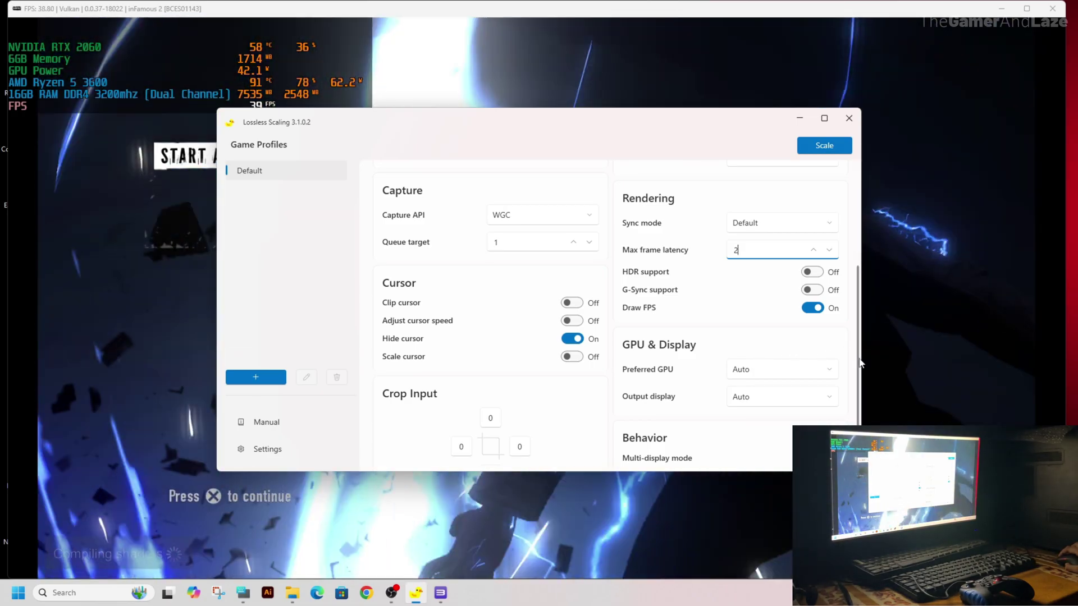
{"action": "scroll", "coordinate": [853, 363], "scroll_direction": "down", "scroll_amount": 1}
{"action": "left_click", "coordinate": [776, 331]}
{"action": "left_click", "coordinate": [775, 359]}
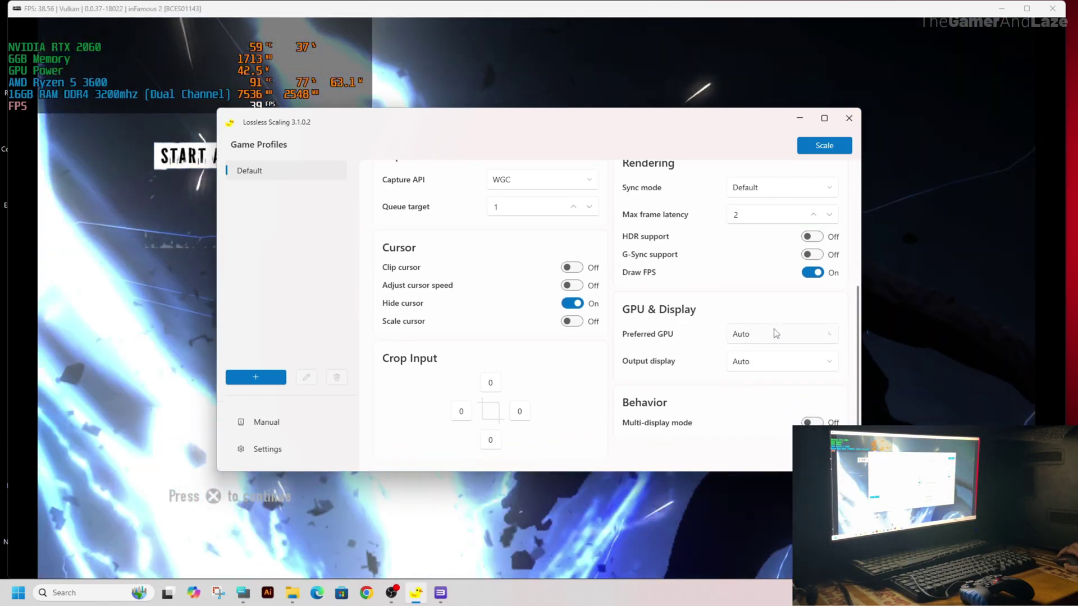
{"action": "left_click", "coordinate": [774, 361]}
{"action": "left_click", "coordinate": [774, 361]}
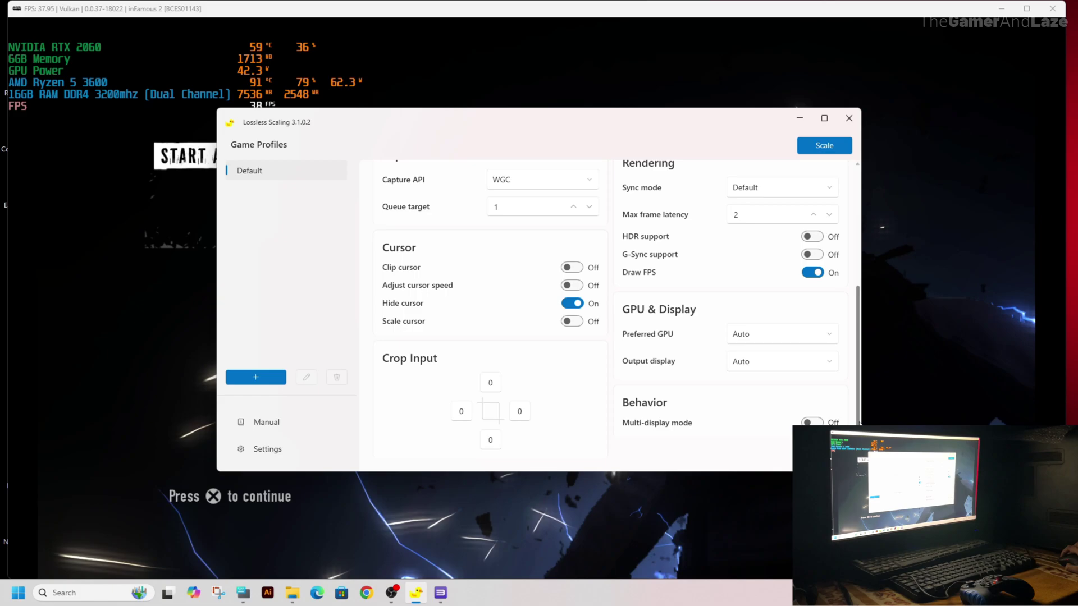
Step: Start scaling with the Default profile, bring the inFamous 2 window into focus and start a new game
{"action": "scroll", "coordinate": [836, 337], "scroll_direction": "up", "scroll_amount": 5}
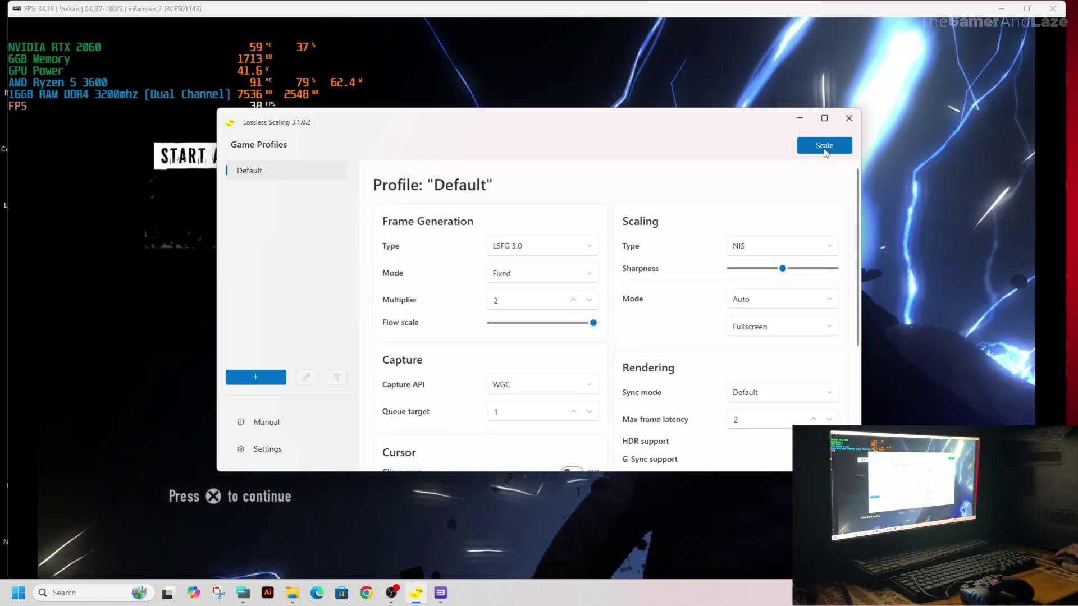
{"action": "left_click", "coordinate": [824, 146]}
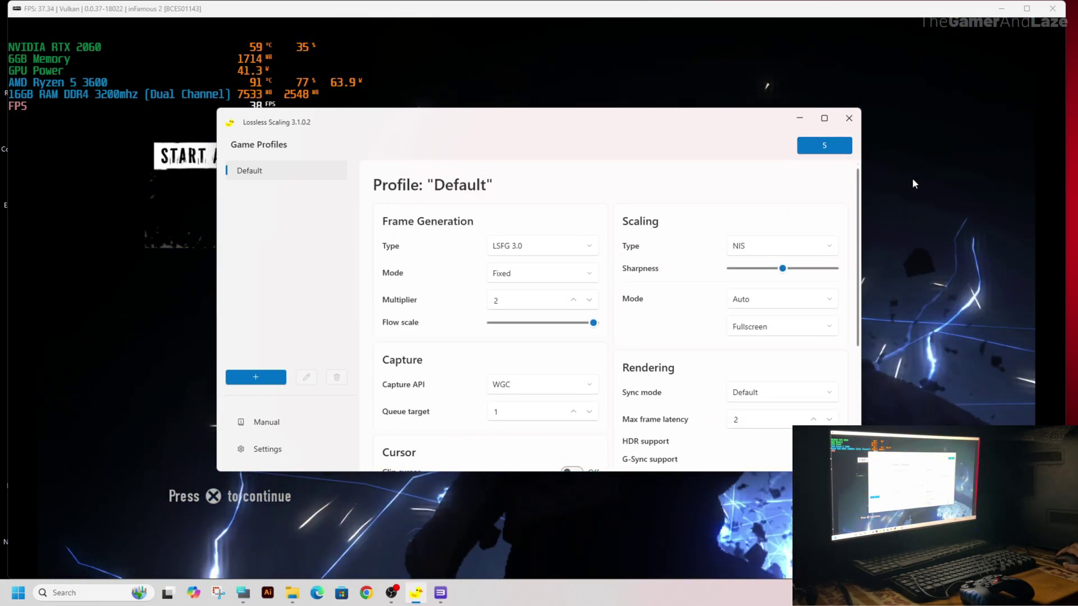
{"action": "left_click", "coordinate": [912, 177]}
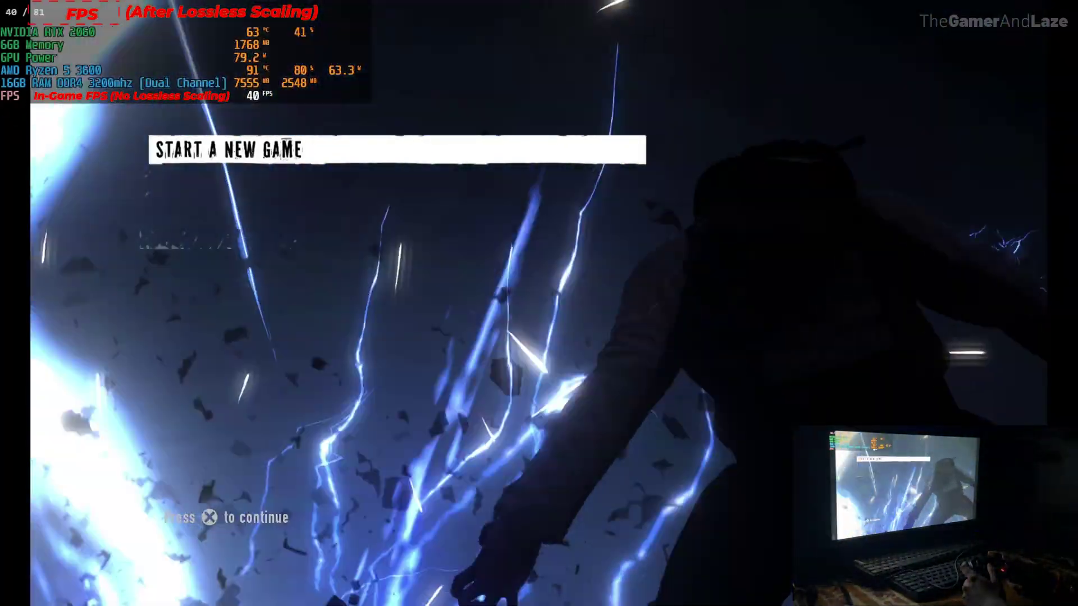
{"action": "key", "text": "Return"}
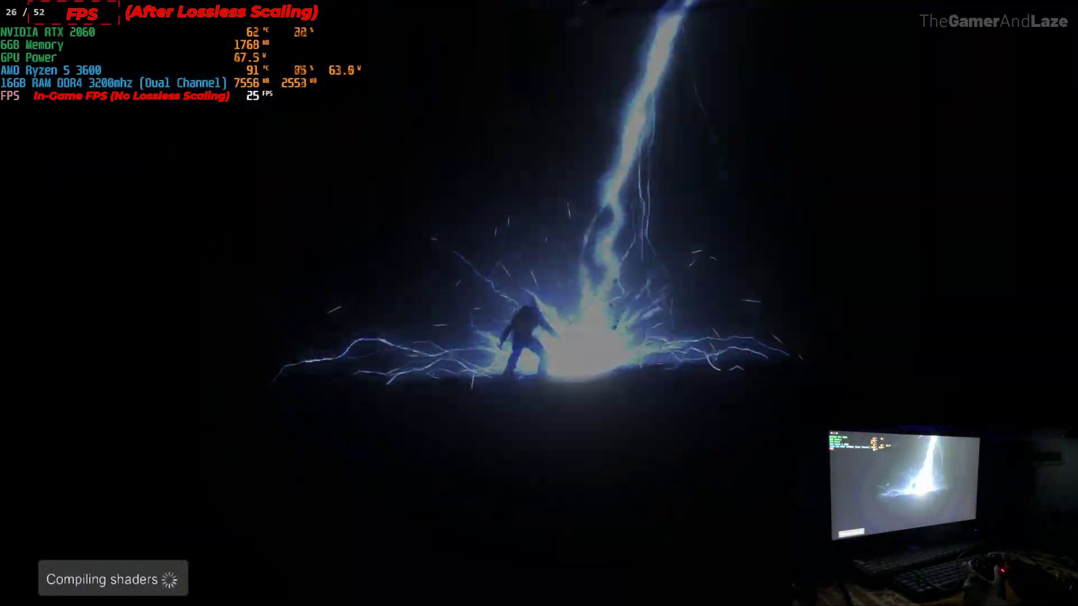